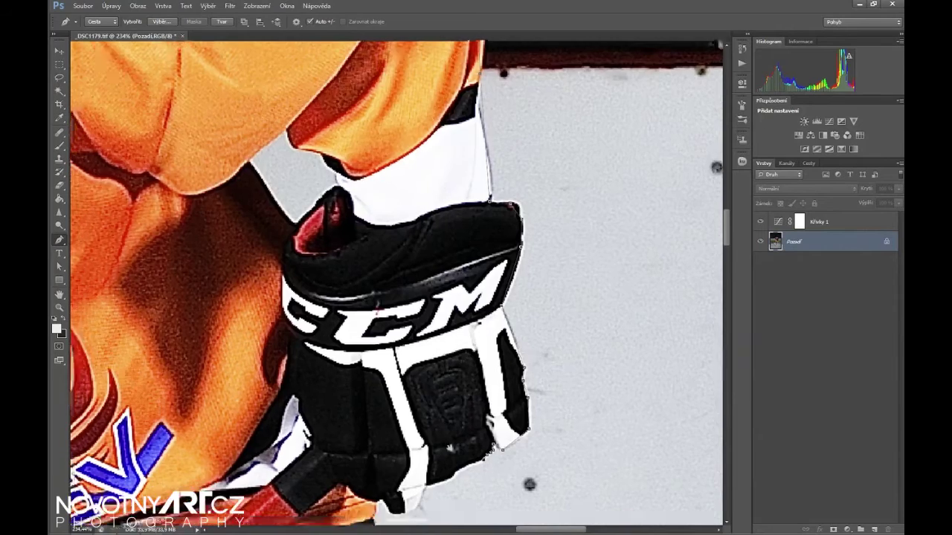
Trace the skating player's outline with the Pen tool, refining anchors around the glove and sleeve
drag(489, 461, 535, 286)
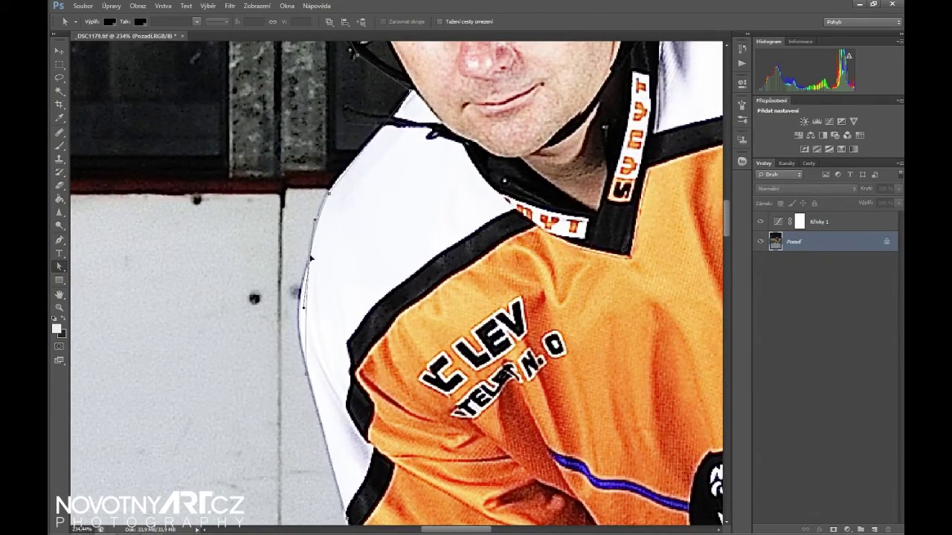
right_click(311, 258)
click(300, 313)
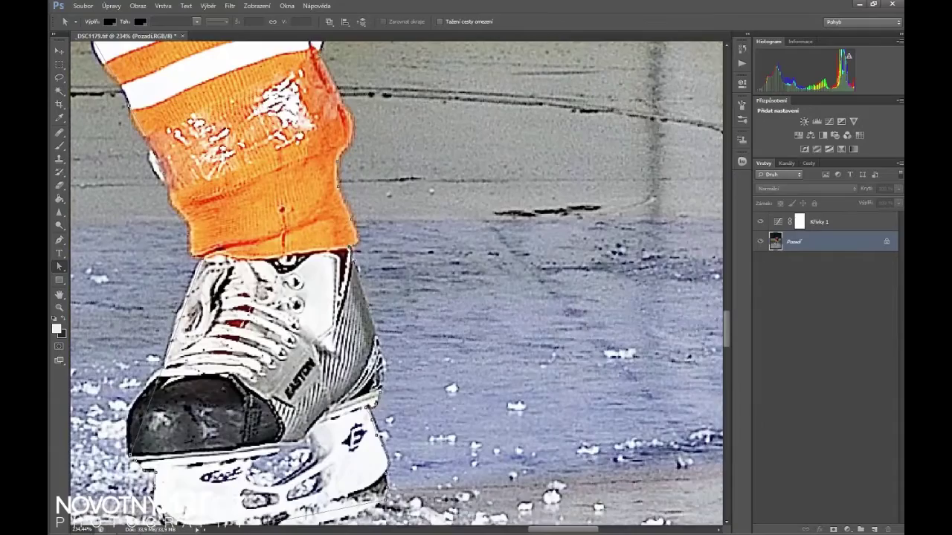
right_click(373, 341)
click(376, 344)
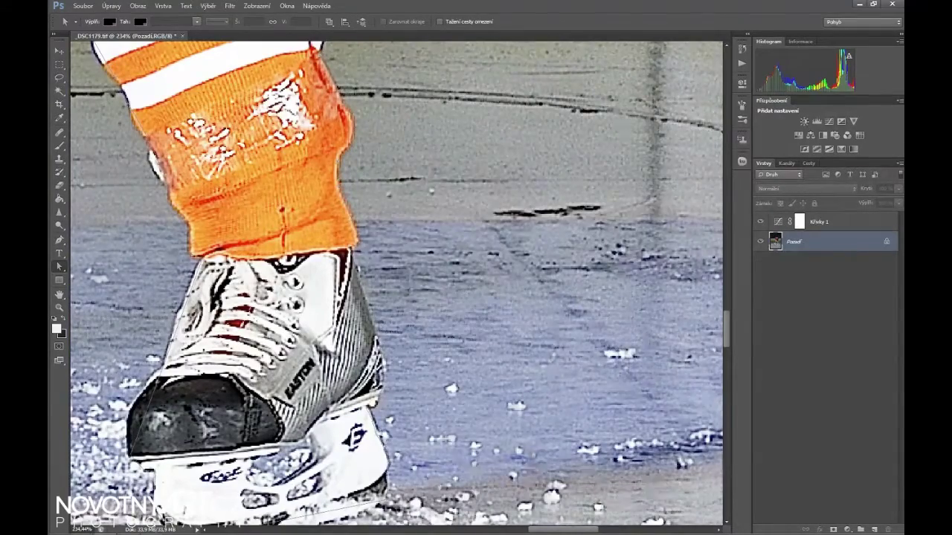
Continue the path along the skate to the toe and close it around the player
right_click(378, 281)
click(380, 284)
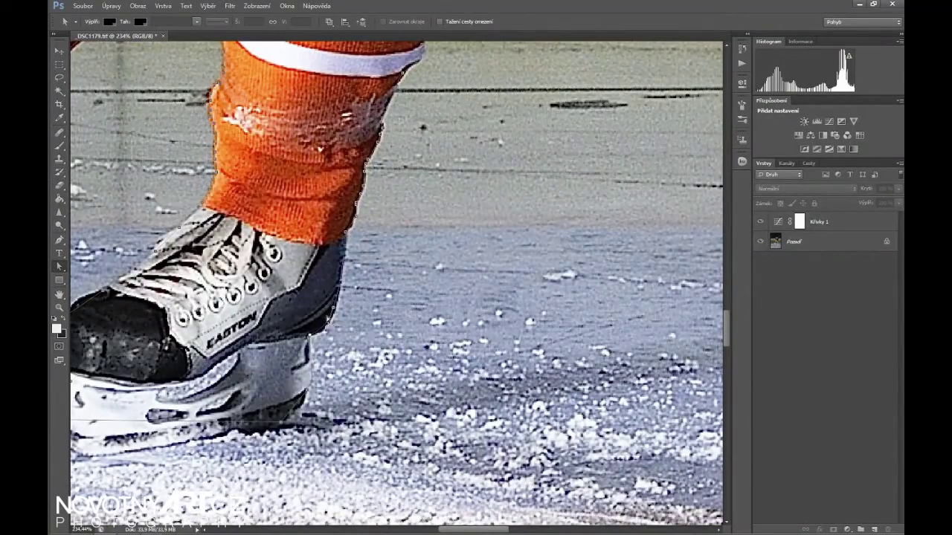
drag(329, 321, 528, 158)
right_click(287, 300)
click(290, 289)
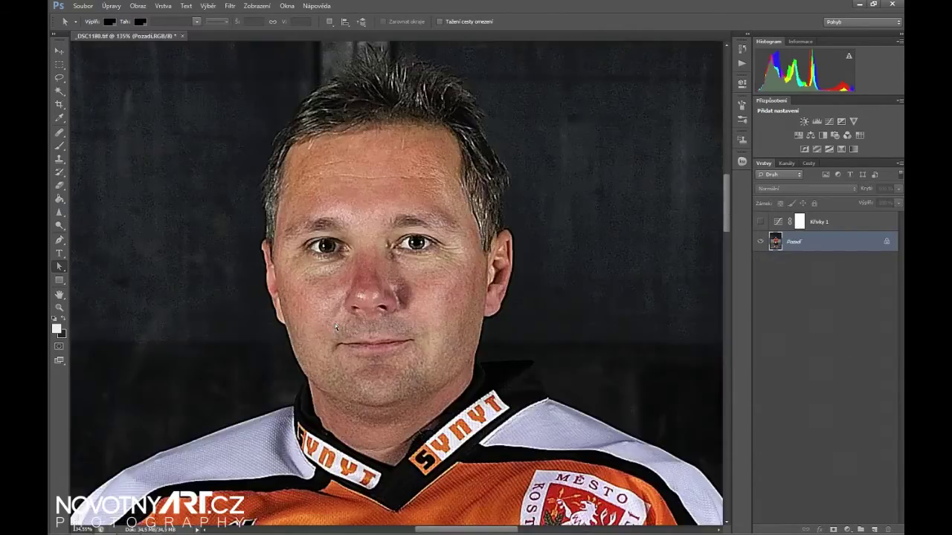
Turn on the Křivky 1 curves layer in DSC1180 and trace the glove edge with the Pen
click(759, 222)
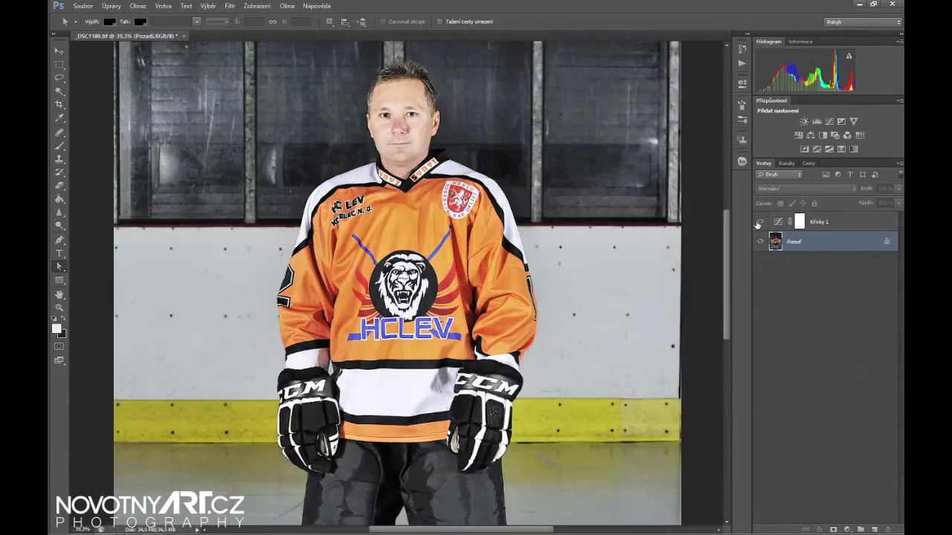
key(p)
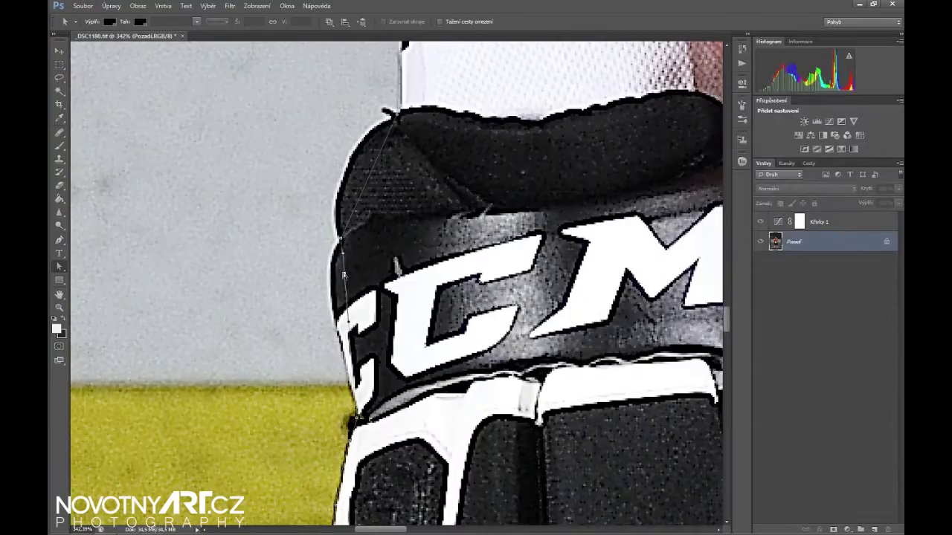
right_click(339, 119)
click(387, 123)
right_click(321, 188)
click(329, 203)
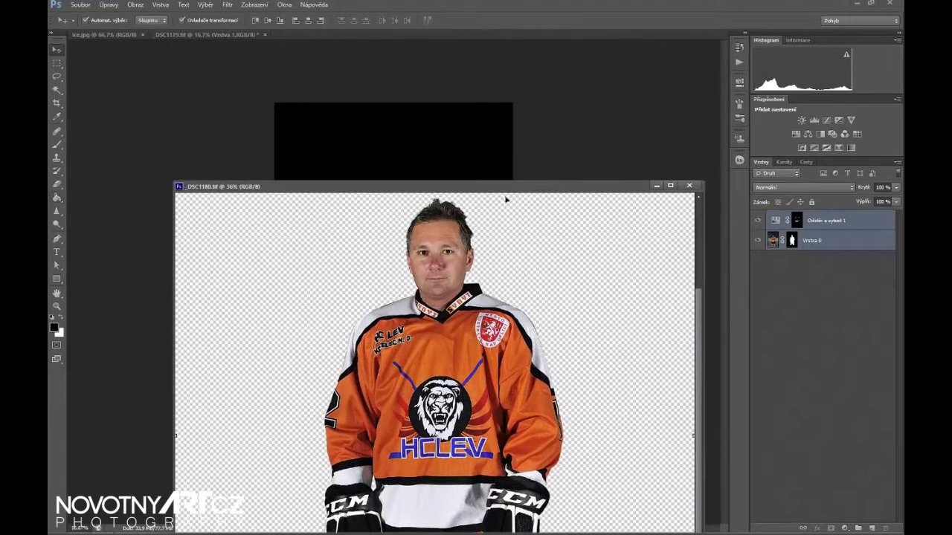
Bring the portrait layers into DSC1179, merge them and enlarge the merged player
drag(771, 204, 388, 255)
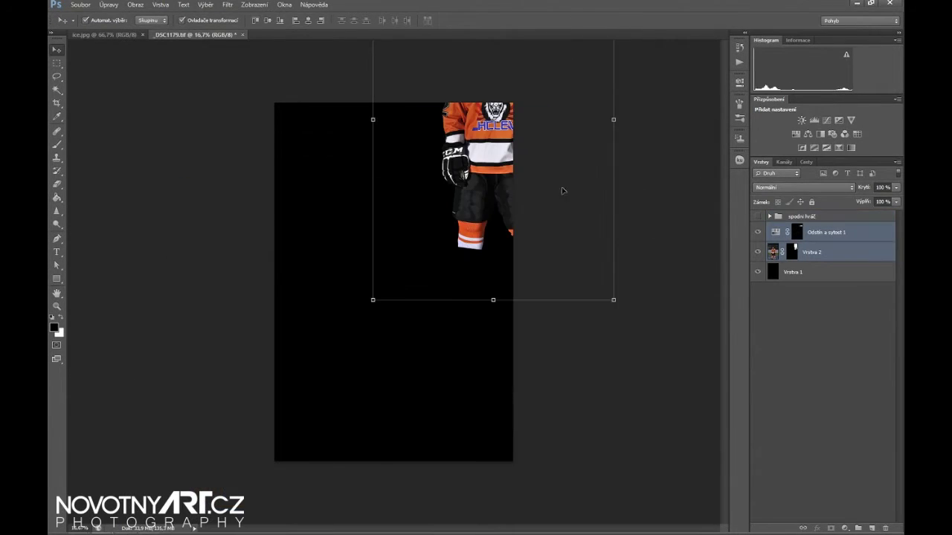
key(ctrl+e)
key(ctrl+t)
key(ctrl+minus)
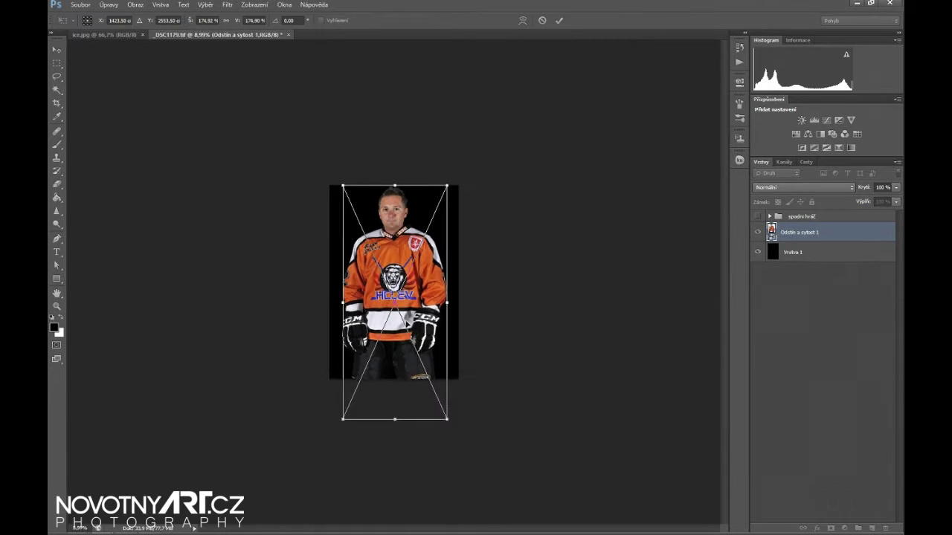
key(Return)
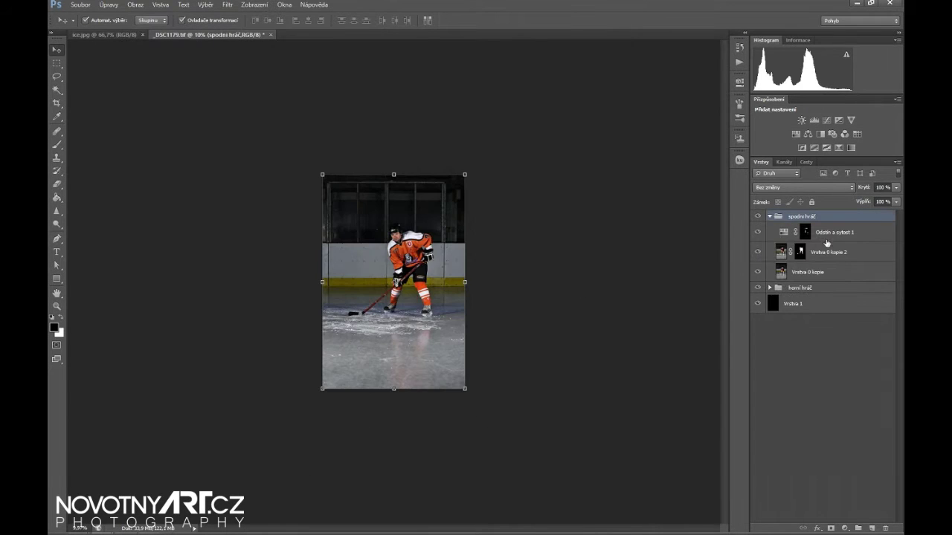
Hide Vrstva 0 kopie, then scale the skating player's layers and nudge them slightly right
click(757, 272)
click(844, 254)
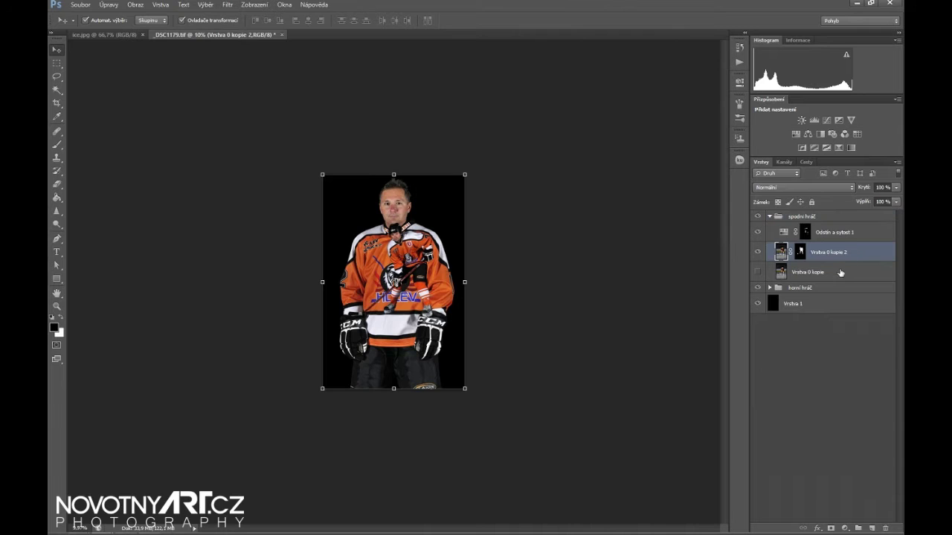
click(841, 274)
shift+click(834, 232)
drag(460, 177, 446, 409)
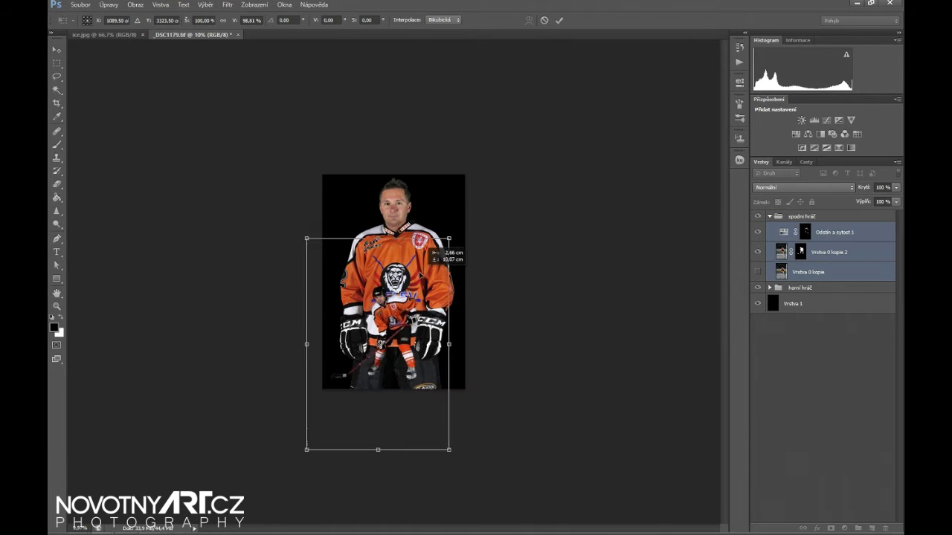
drag(401, 312, 409, 315)
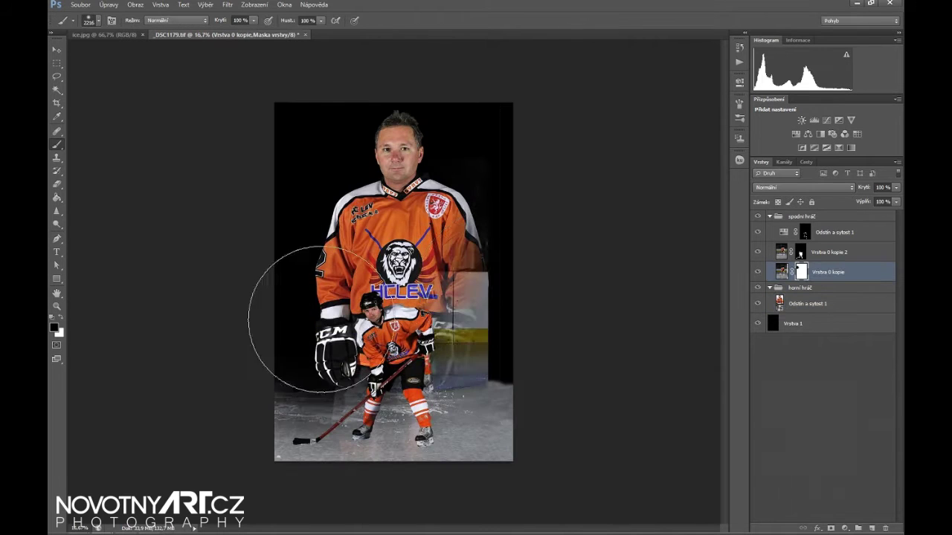
Hide the copy layer with a black mask and paint the ice back in with soft white
key(ctrl+i)
right_click(510, 339)
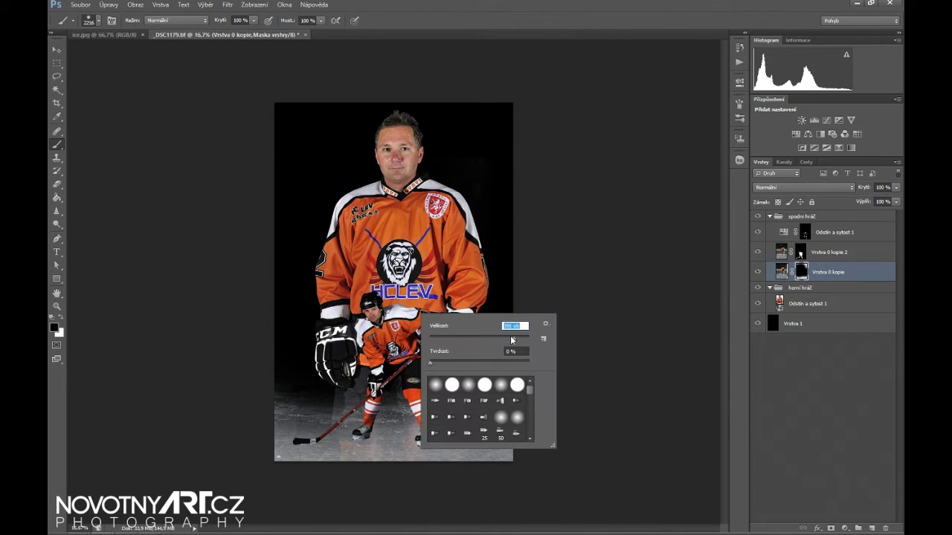
key(Return)
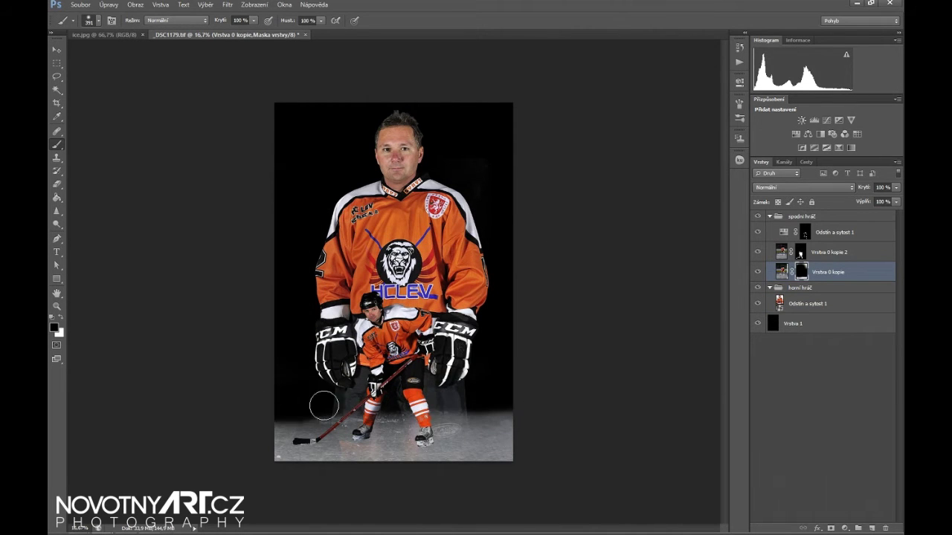
key(x)
drag(324, 406, 725, 340)
Hide the big portrait player and duplicate the skating player layer
click(757, 304)
scroll(446, 334, up, 2)
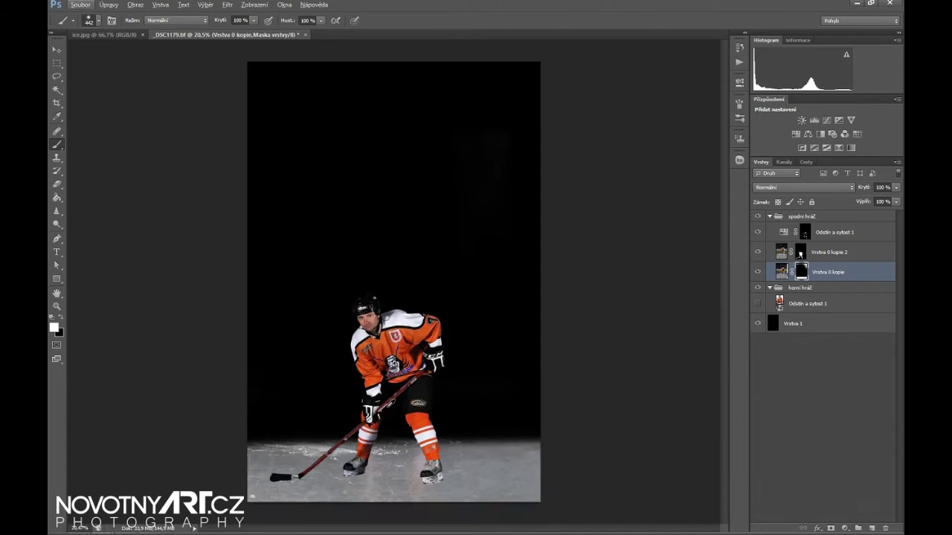
scroll(421, 281, up, 3)
key(ctrl+j)
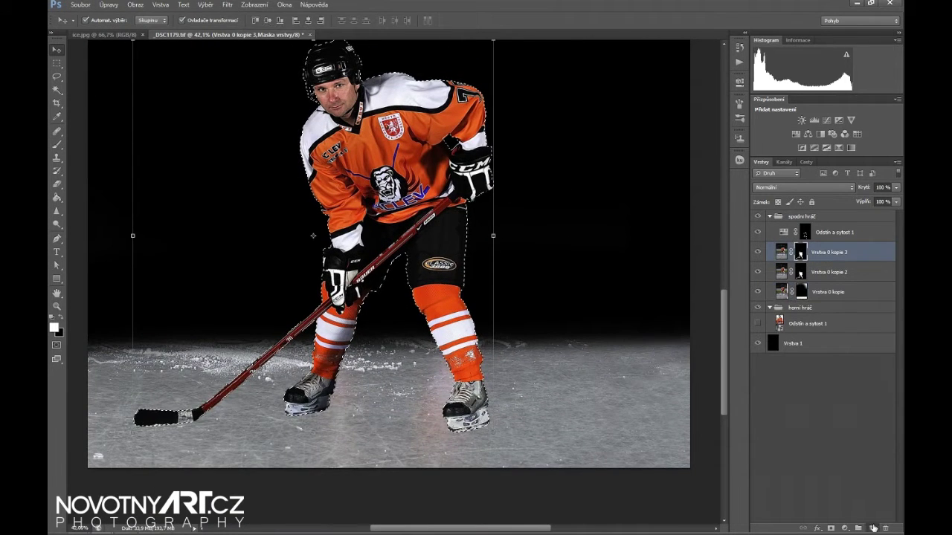
On a new layer, fill the player selection black and skew it into a slanting shadow
key(ctrl+shift+alt+n)
key(shift+F5)
click(551, 155)
key(ctrl+t)
scroll(510, 107, down, 4)
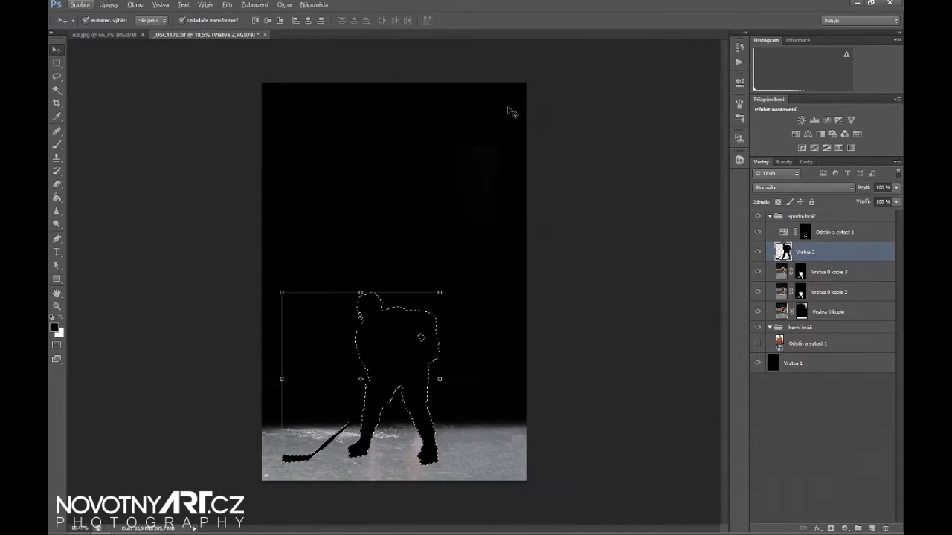
mouse_move(361, 295)
mouse_down()
mouse_move(470, 356)
mouse_move(460, 361)
mouse_up()
key(Return)
Move the shadow beneath the player, Gaussian-blur it and adjust its transform
key(ctrl+bracketleft)
key(ctrl+bracketleft)
key(z)
click(386, 446)
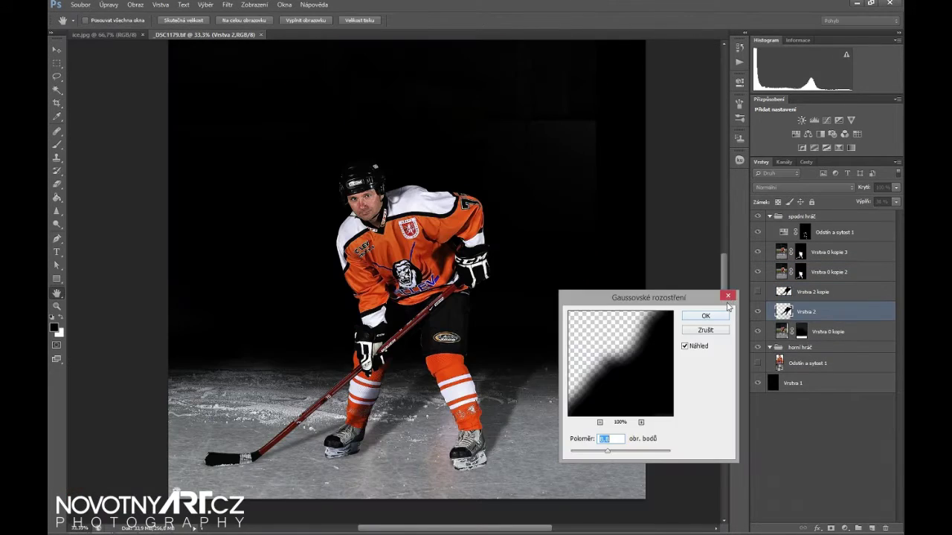
click(706, 318)
key(ctrl+t)
right_click(620, 250)
click(669, 317)
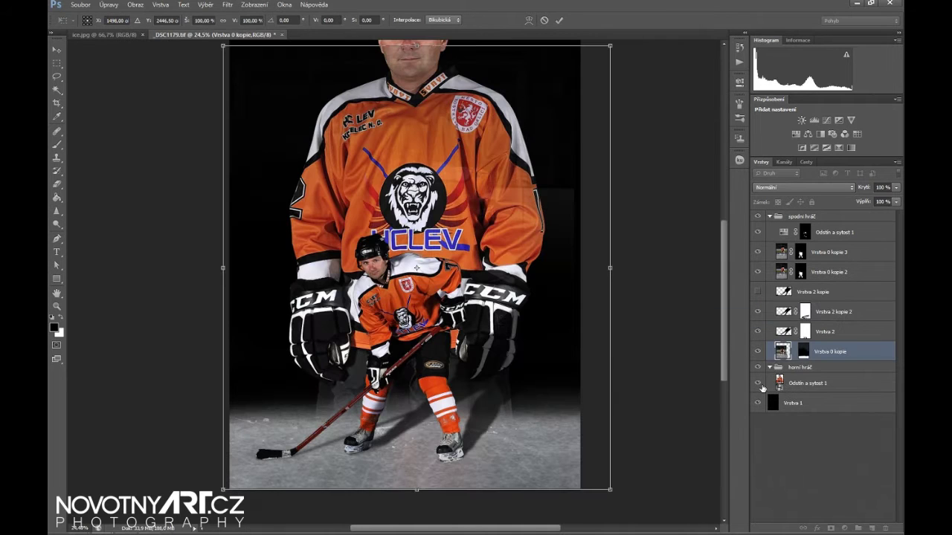
Select the portrait player layer and enlarge it toward the bottom of the poster
click(800, 380)
key(ctrl+minus)
key(ctrl+t)
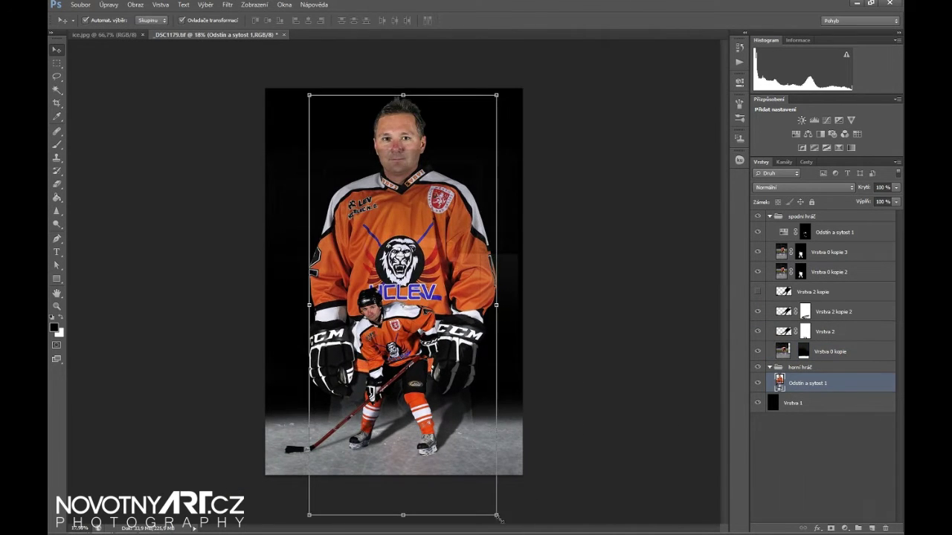
drag(520, 524, 488, 500)
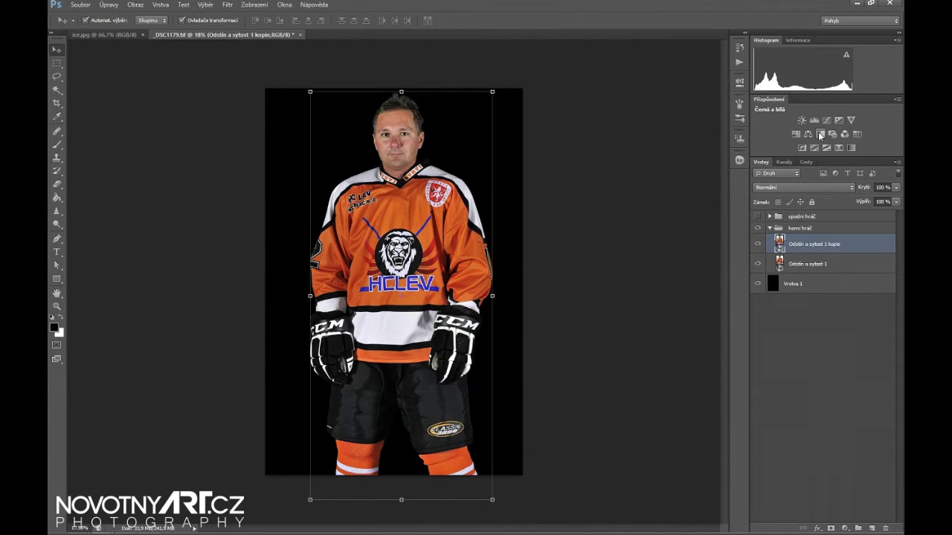
Give the upper player Black & White, Plastic Wrap (detail 7), Color Balance and Hue/Saturation −79
click(821, 135)
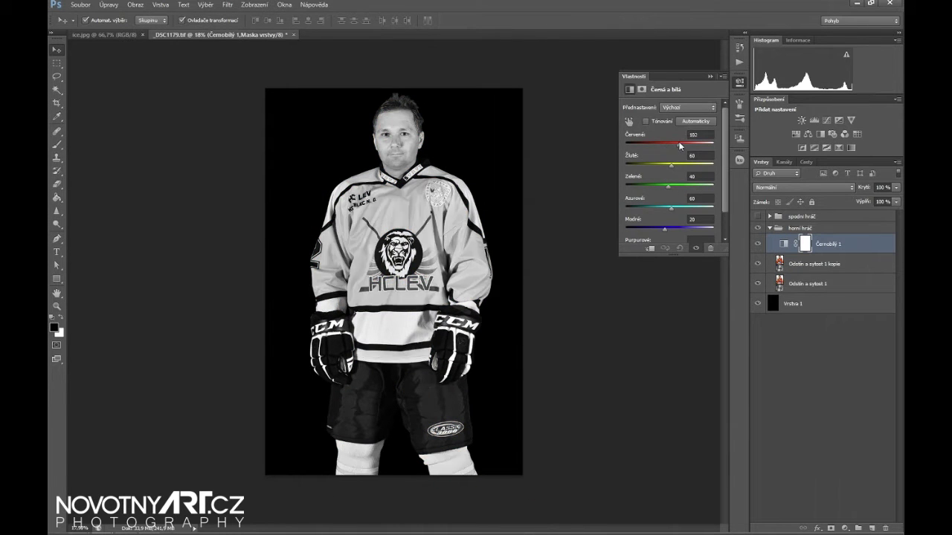
right_click(849, 263)
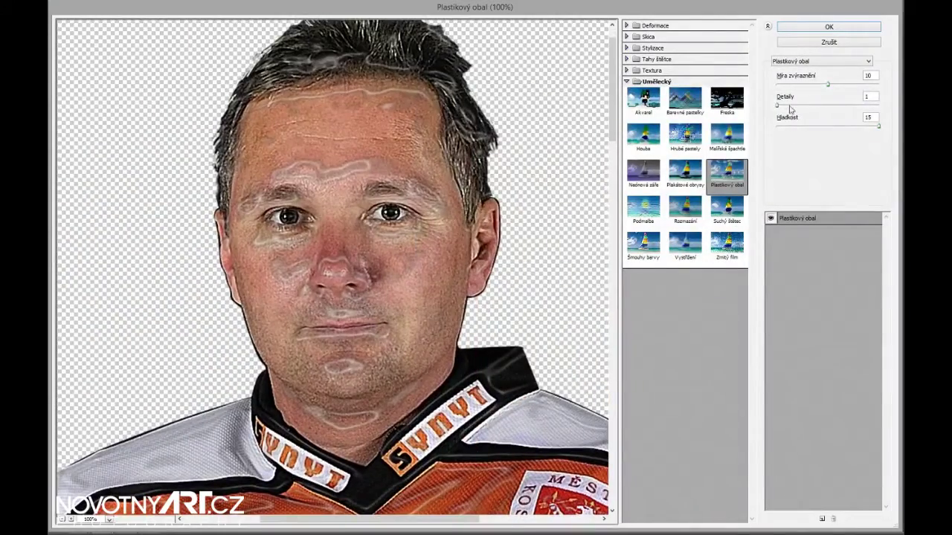
mouse_move(777, 105)
mouse_down()
mouse_move(820, 105)
mouse_move(840, 84)
mouse_up()
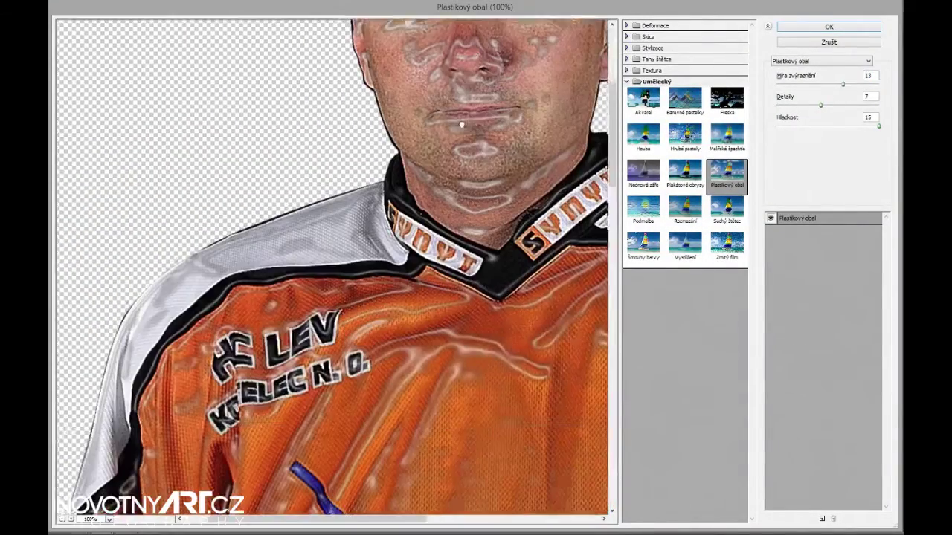
click(848, 28)
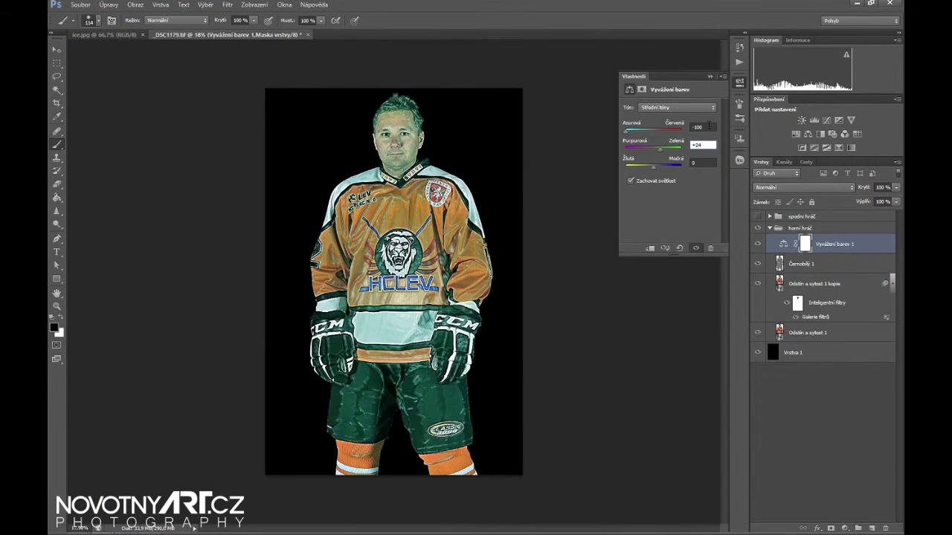
click(738, 84)
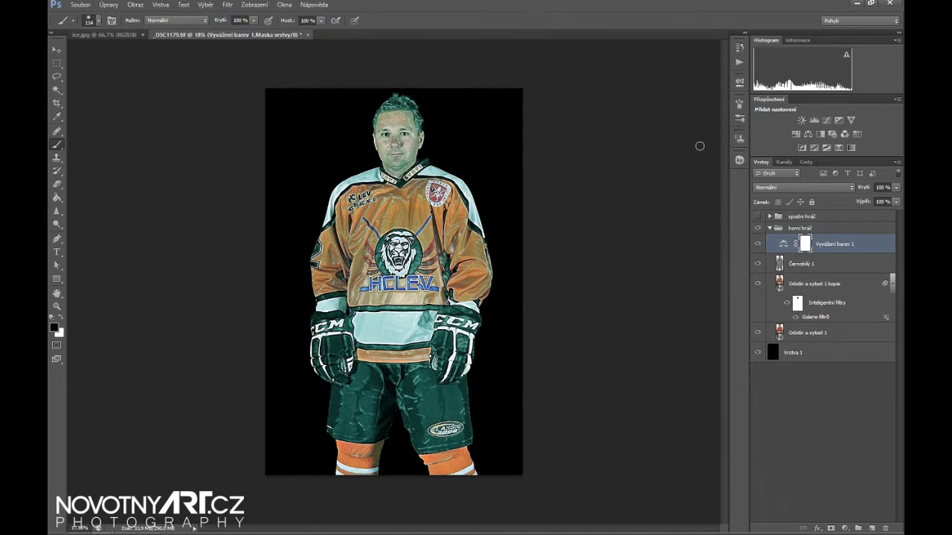
click(796, 134)
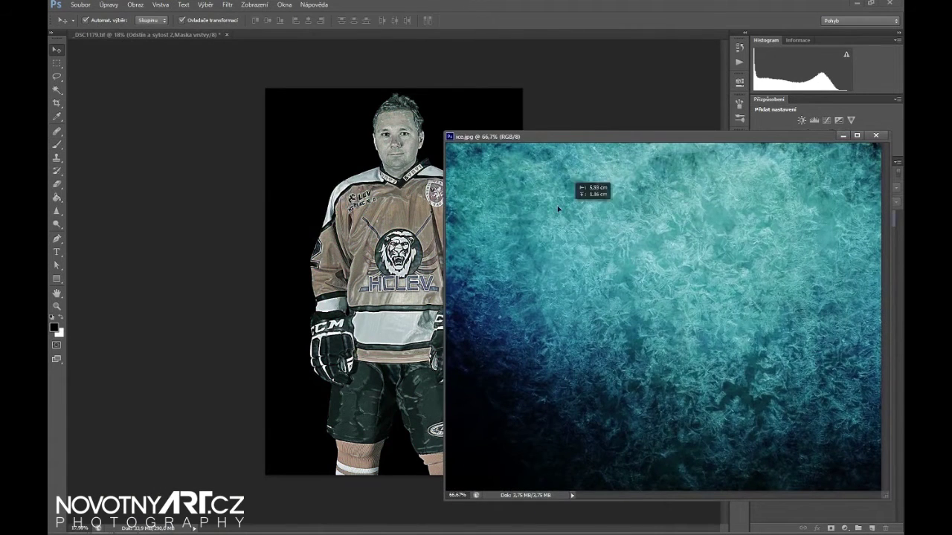
Place the ice texture over the player and try brighter blending modes on it
drag(557, 209, 386, 194)
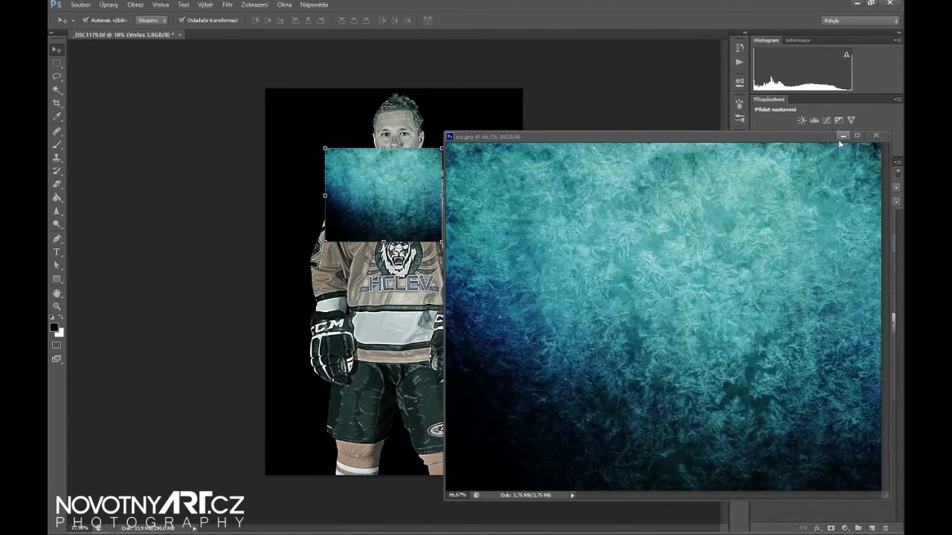
key(ctrl+t)
key(Return)
click(782, 188)
click(766, 320)
click(788, 187)
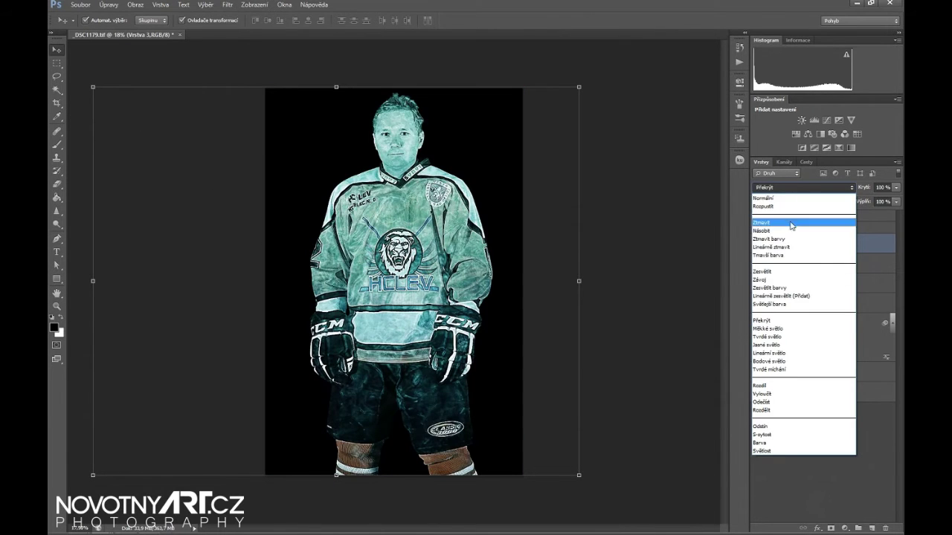
click(766, 279)
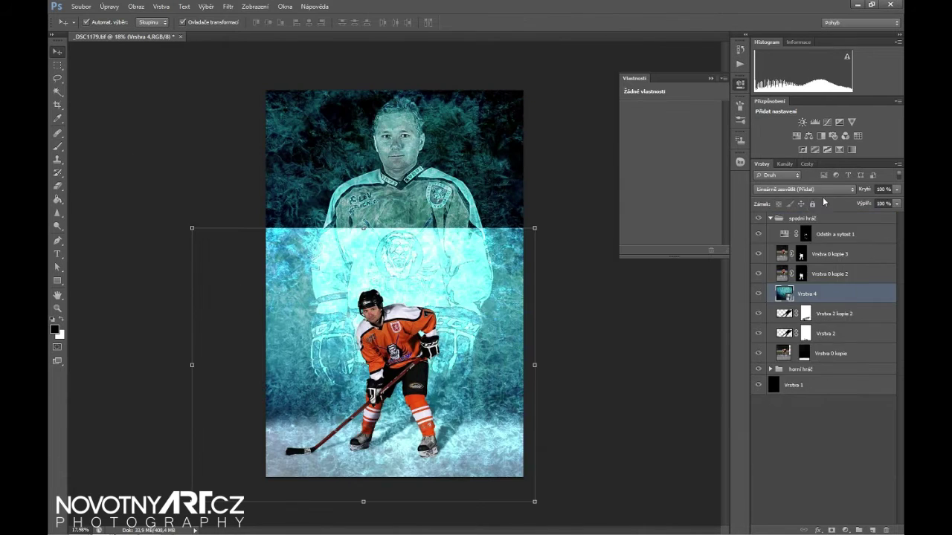
Warp the ice texture over the lower half and hide it with a black layer mask
right_click(532, 233)
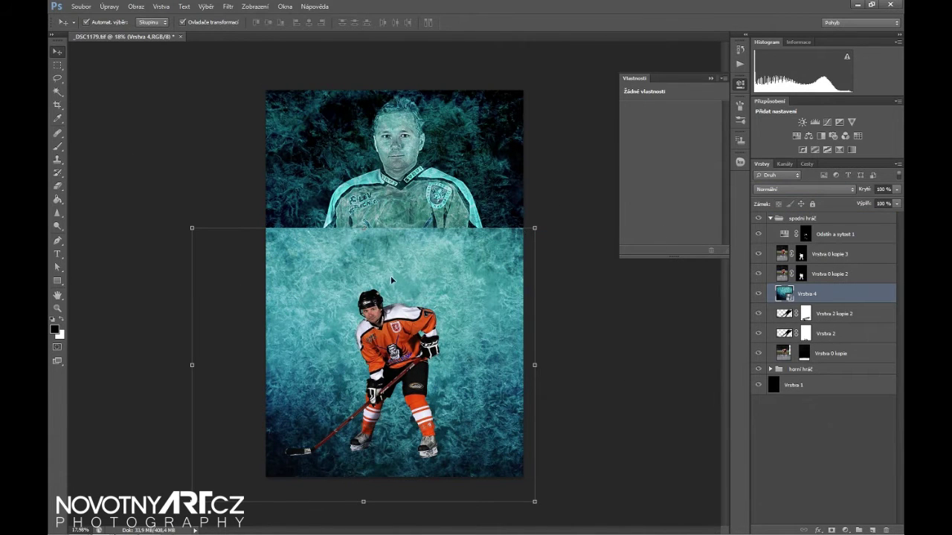
key(ctrl+t)
right_click(311, 292)
click(362, 367)
mouse_move(535, 502)
mouse_down()
mouse_move(553, 455)
mouse_move(548, 431)
mouse_up()
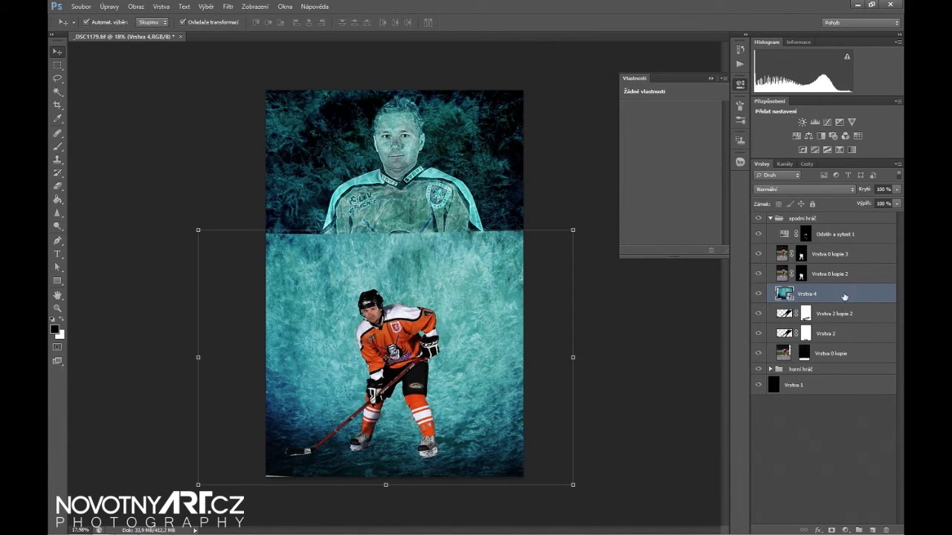
alt+click(831, 530)
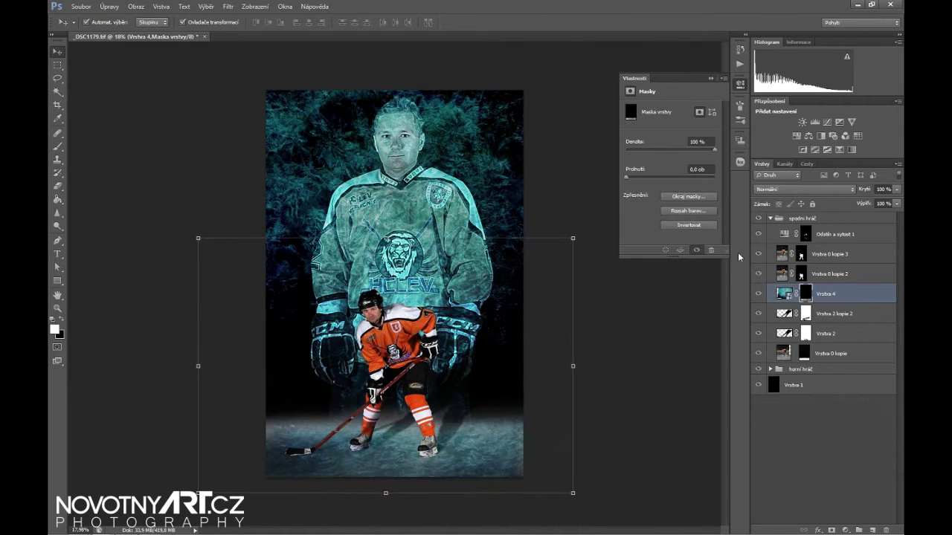
Reveal the ice across the bottom in Linear Dodge (Add), then paste a Pin Light ice layer at 86% fill
click(58, 146)
mouse_move(342, 421)
mouse_down()
mouse_move(297, 425)
mouse_move(402, 413)
mouse_move(491, 418)
mouse_move(499, 444)
mouse_up()
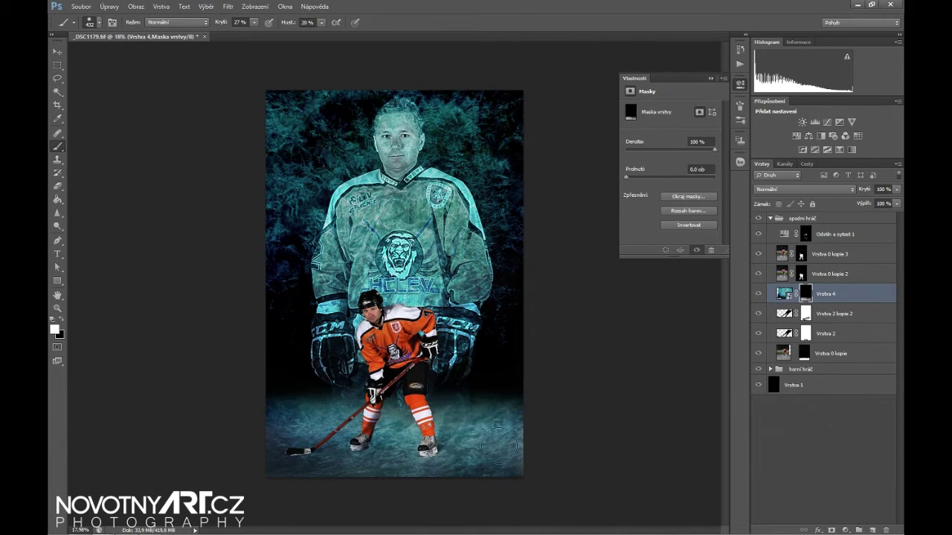
key(shift+plus)
key(shift+plus)
key(shift+plus)
key(shift+plus)
key(shift+plus)
key(shift+plus)
key(shift+plus)
key(shift+plus)
key(shift+plus)
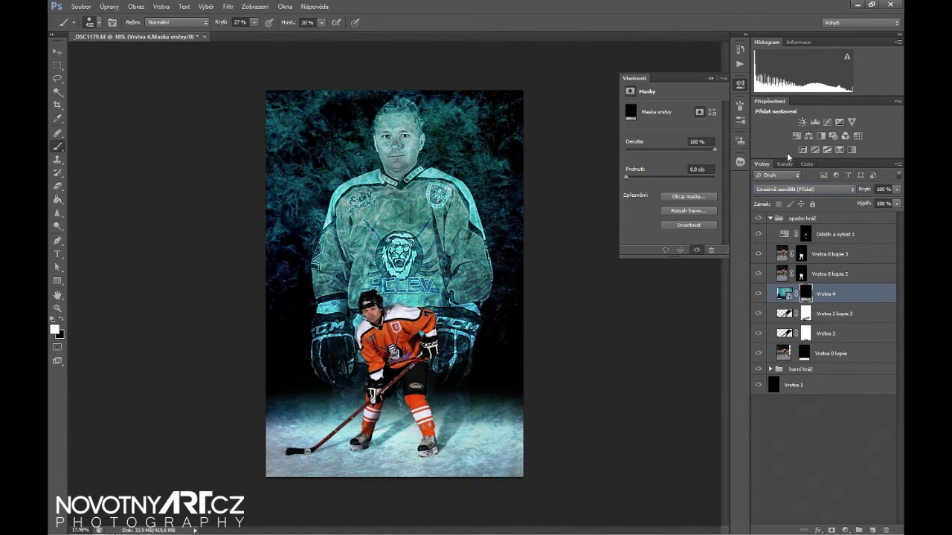
click(896, 203)
key(v)
key(ctrl+v)
Move Vrstva 5 below the player copies, shift it lower on the poster and hide it
key(shift+alt+z)
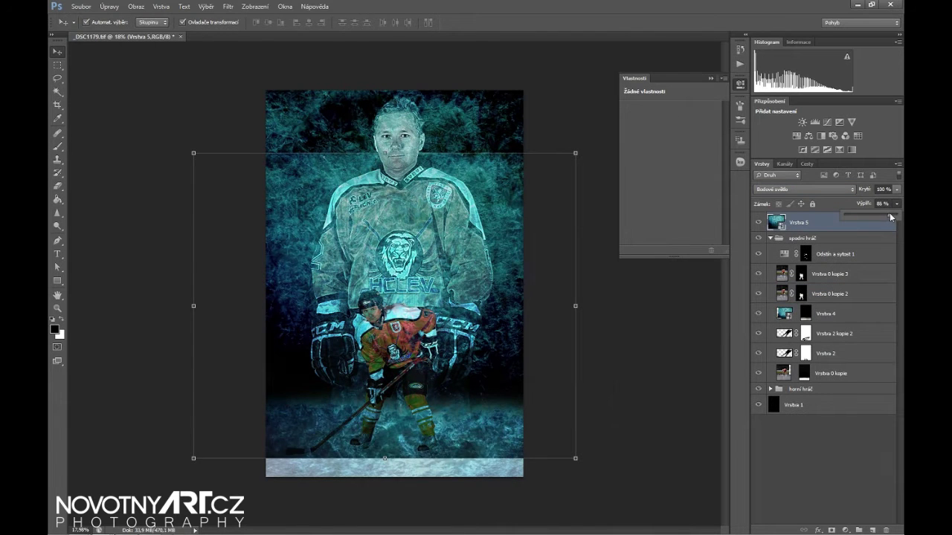
drag(850, 308, 850, 304)
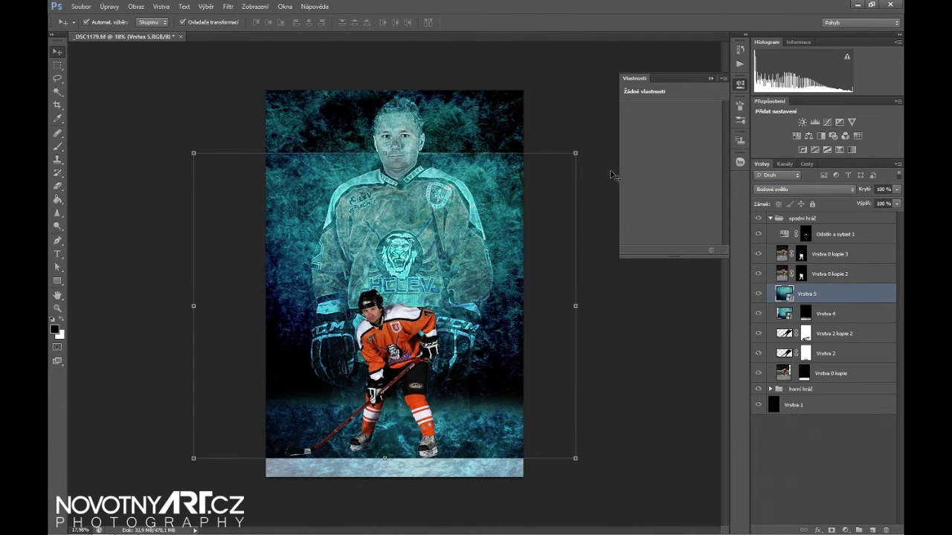
key(ctrl+t)
mouse_move(551, 195)
mouse_down()
mouse_move(551, 285)
mouse_move(544, 259)
mouse_up()
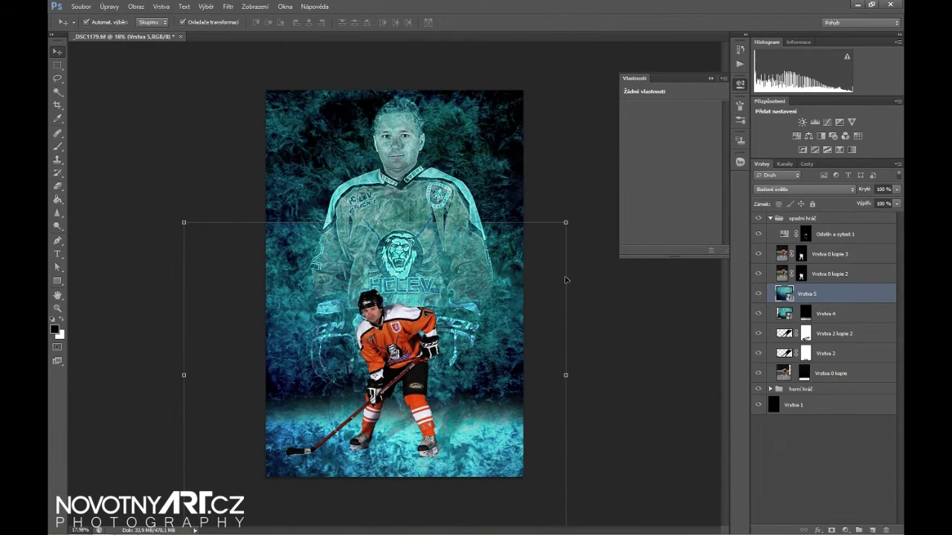
key(Return)
click(759, 293)
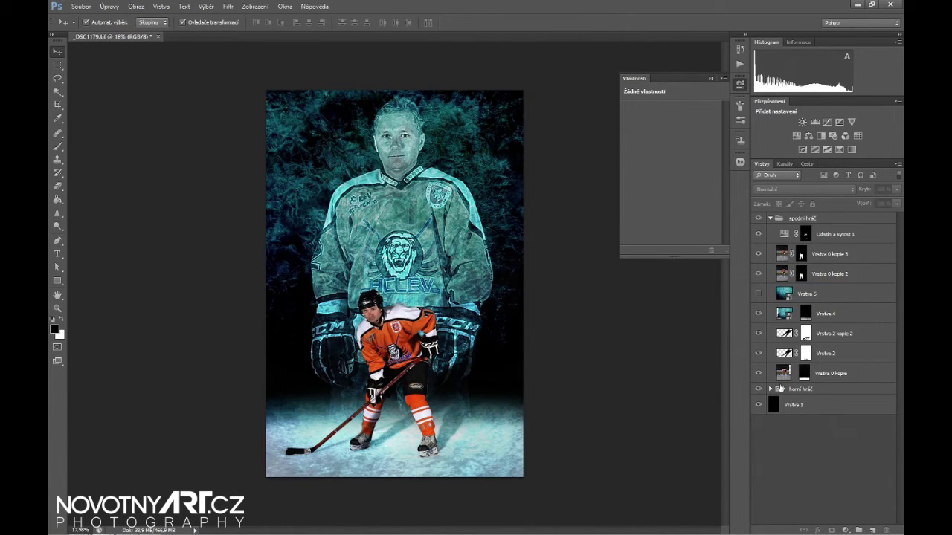
Expand the horní hráč group and select a layer within it
click(771, 389)
scroll(818, 372, down, 1)
scroll(817, 371, down, 1)
click(827, 425)
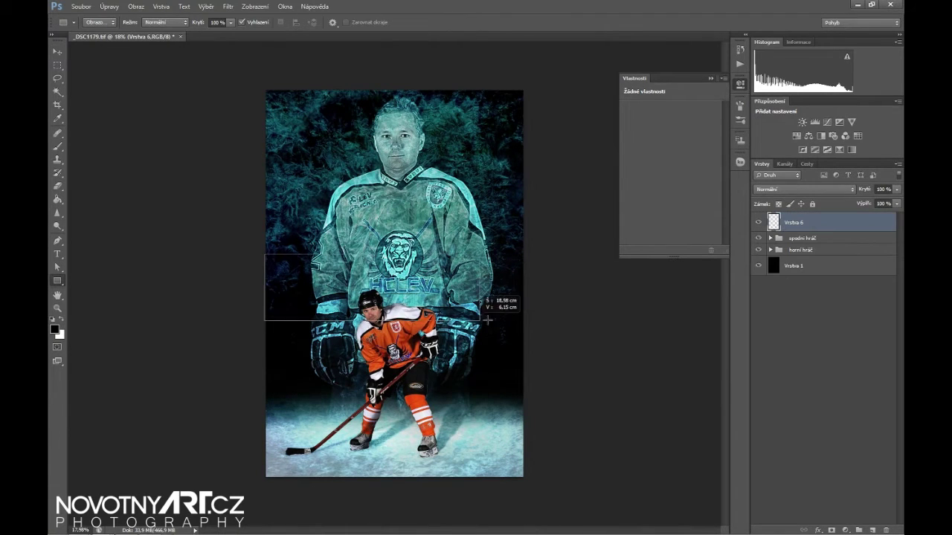
Marquee a band across the poster's middle and fill it with orange (value 255)
drag(539, 345, 253, 254)
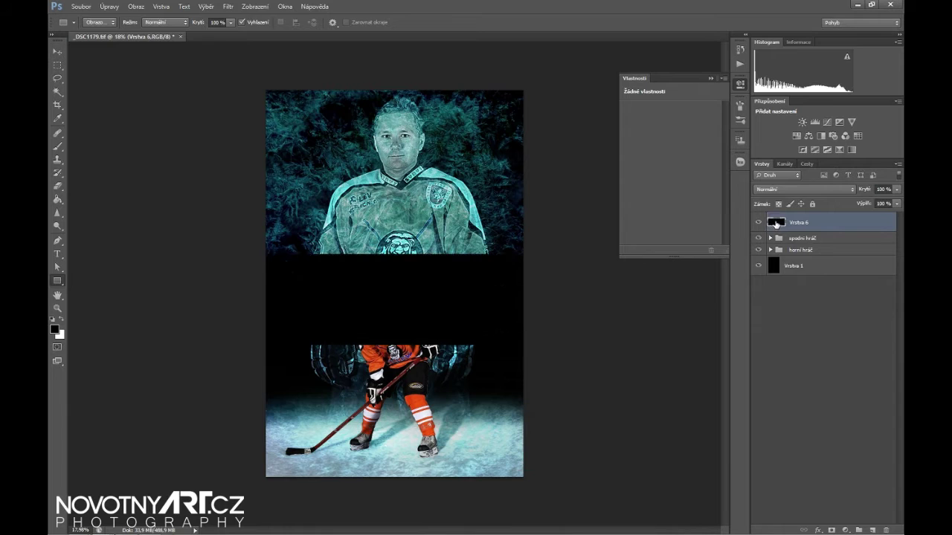
key(g)
key(x)
click(329, 290)
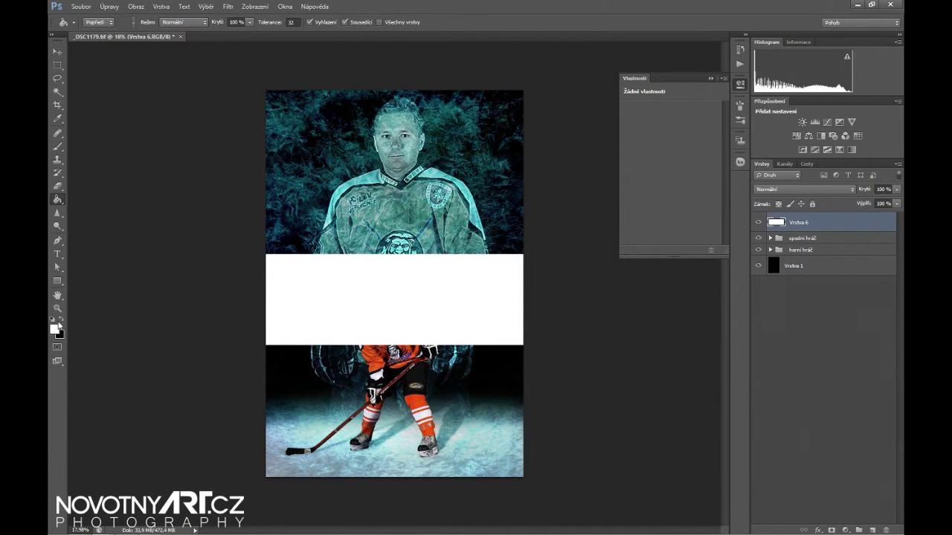
click(54, 328)
click(614, 383)
click(653, 457)
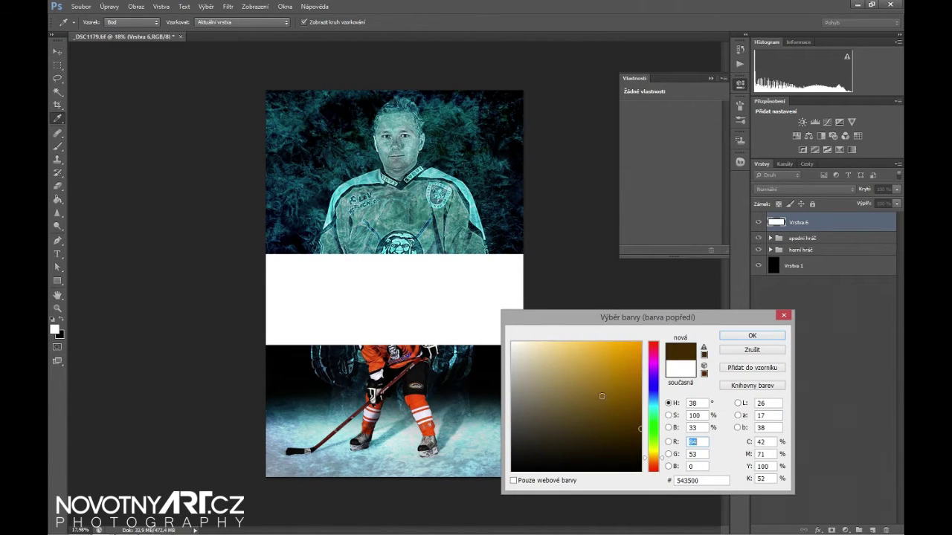
text(255)
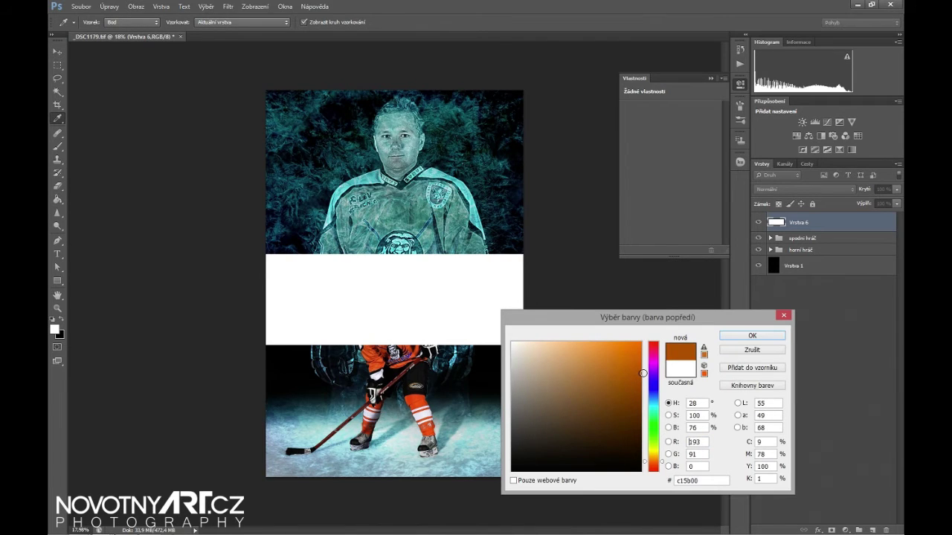
key(Return)
click(410, 289)
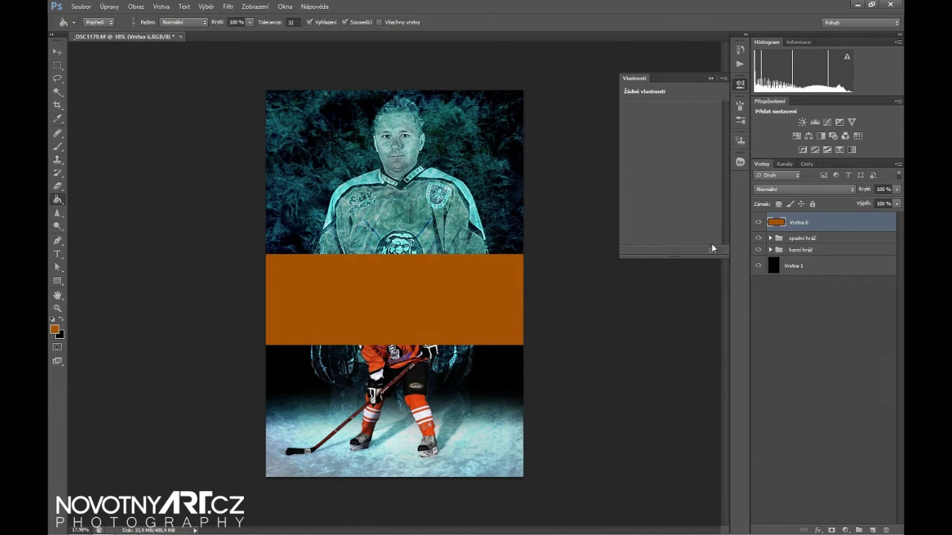
Refill the band with a brighter orange and duplicate the band layer
click(55, 329)
key(Return)
click(444, 298)
key(v)
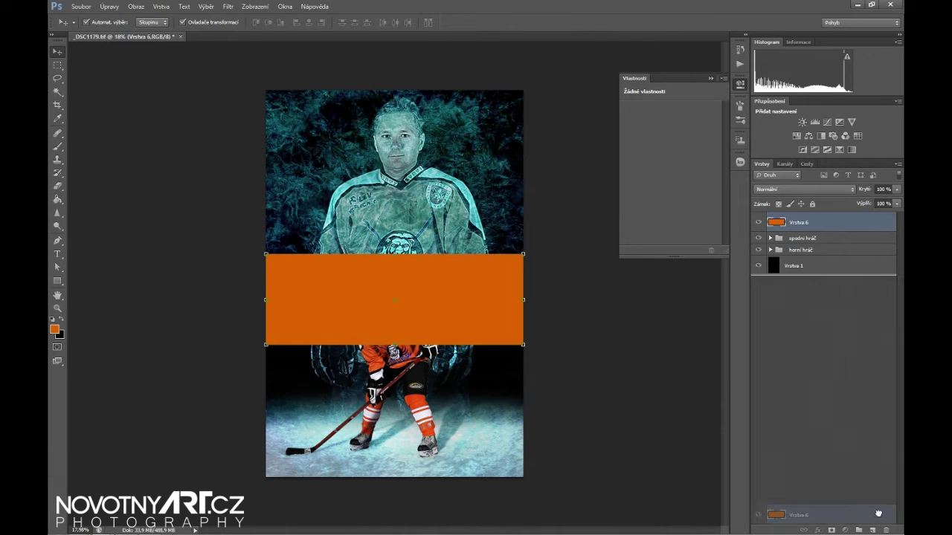
drag(864, 233, 872, 530)
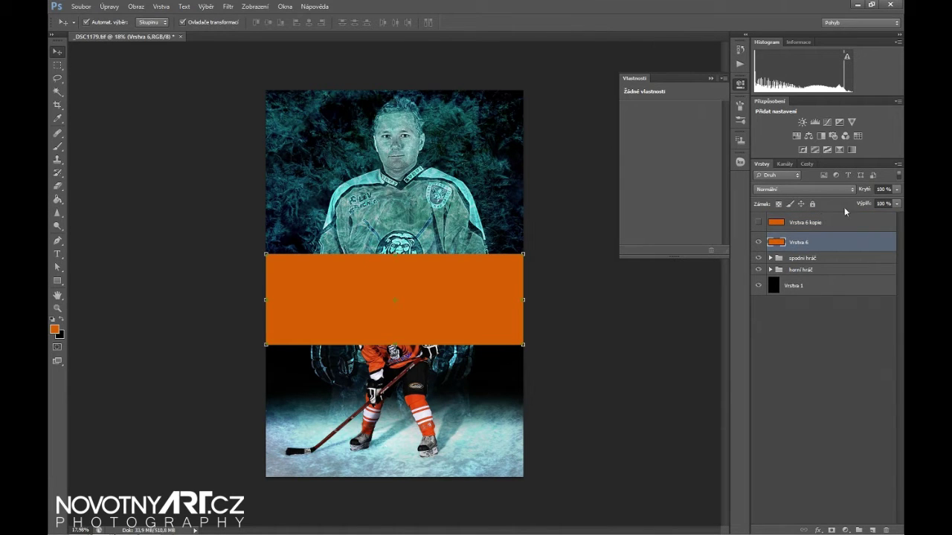
Set the band copy to Hard Light, move spodní hráč above it and hide Vrstva 5 below
click(814, 190)
click(790, 340)
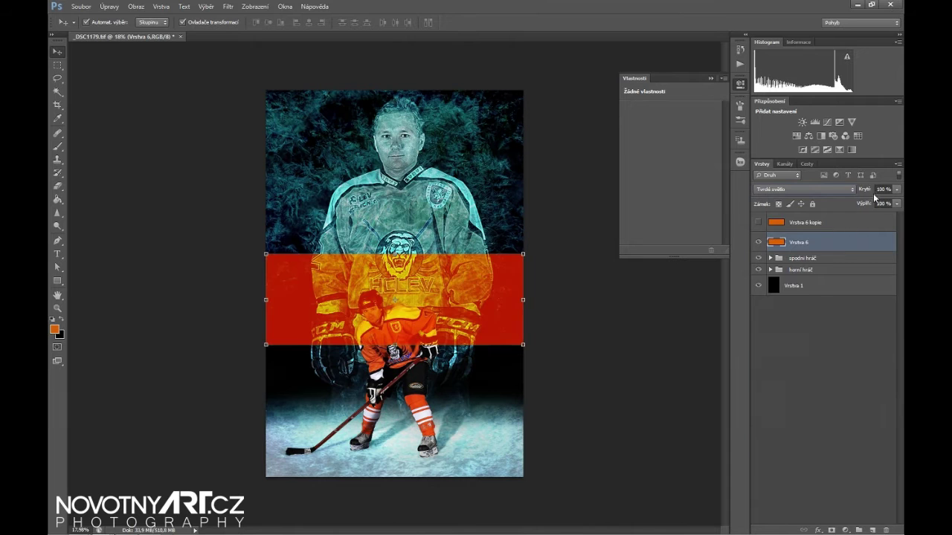
drag(801, 258, 801, 218)
click(770, 218)
mouse_move(807, 293)
mouse_down()
mouse_move(835, 357)
mouse_move(835, 417)
mouse_up()
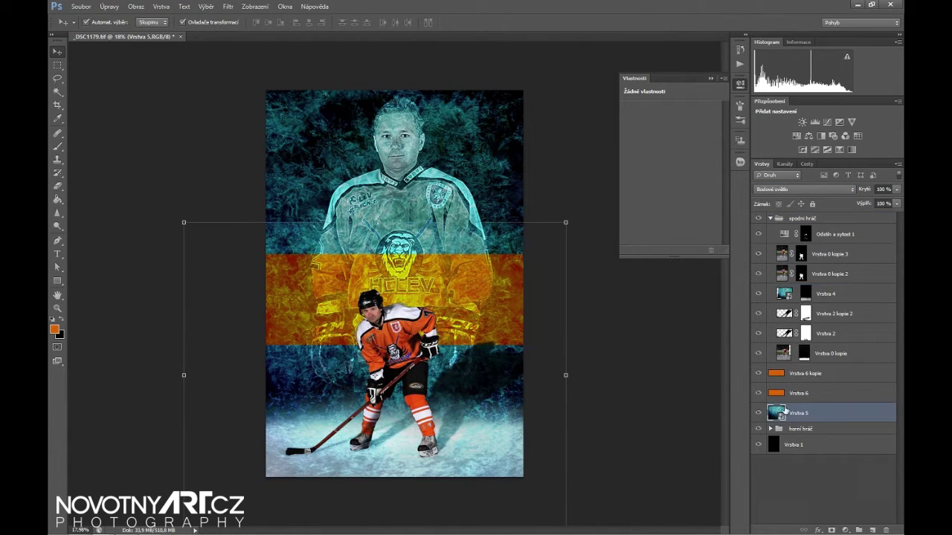
click(758, 413)
click(770, 217)
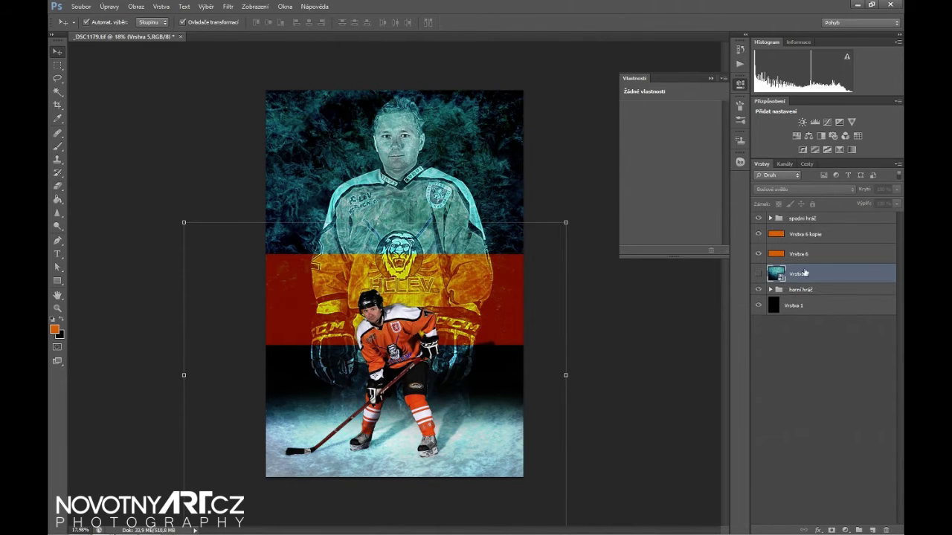
click(770, 218)
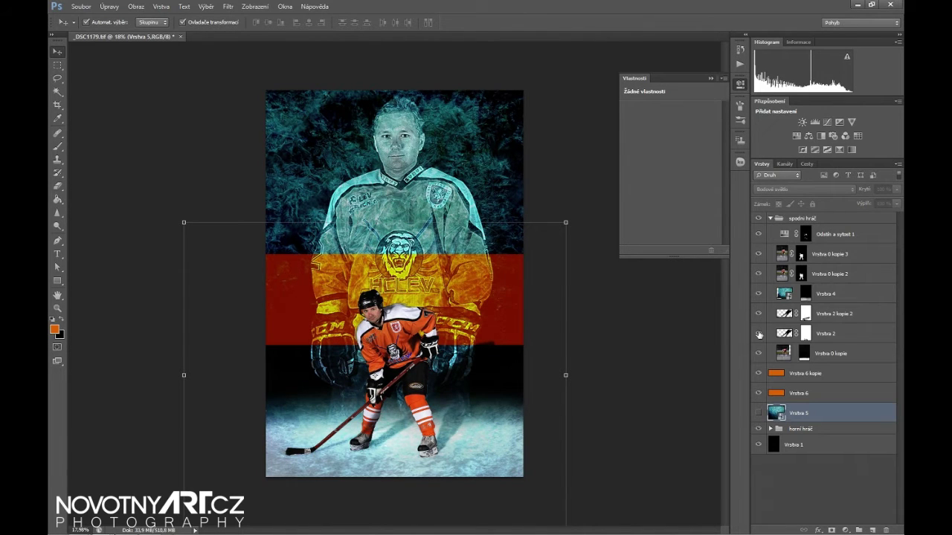
Fill a new band layer with white and choose Gaussian Blur from the Filter menu
click(315, 279)
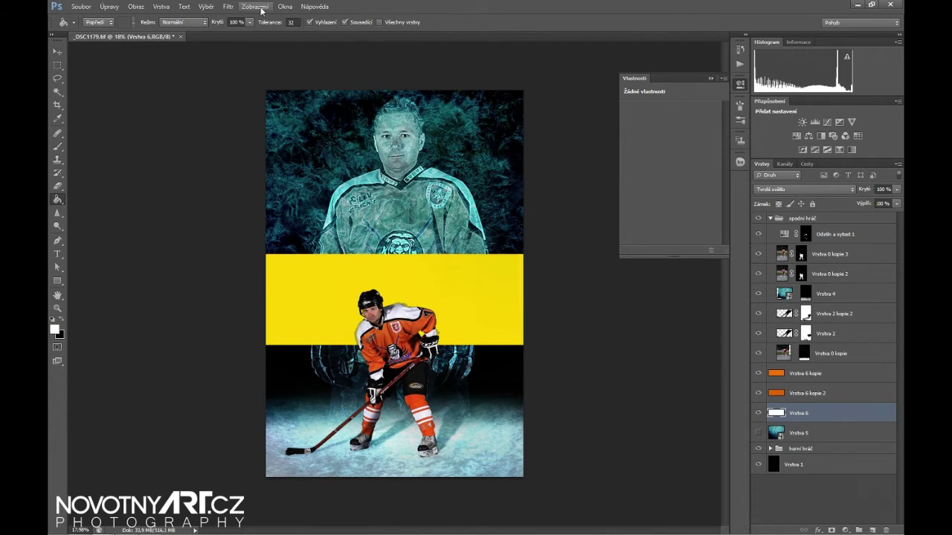
click(228, 6)
click(174, 154)
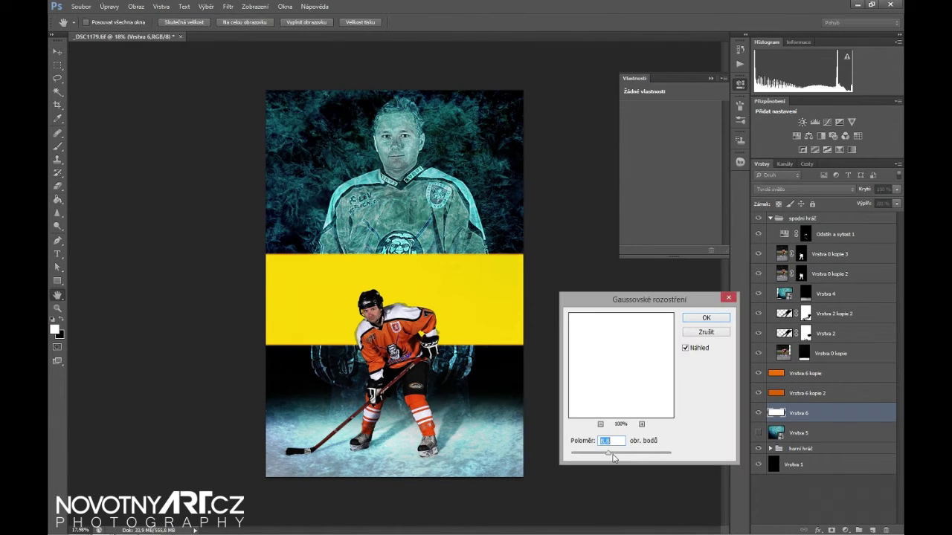
Blur the white band strongly and squash the Vrstva 6 kopie line layer to a thin strip
drag(629, 454, 643, 452)
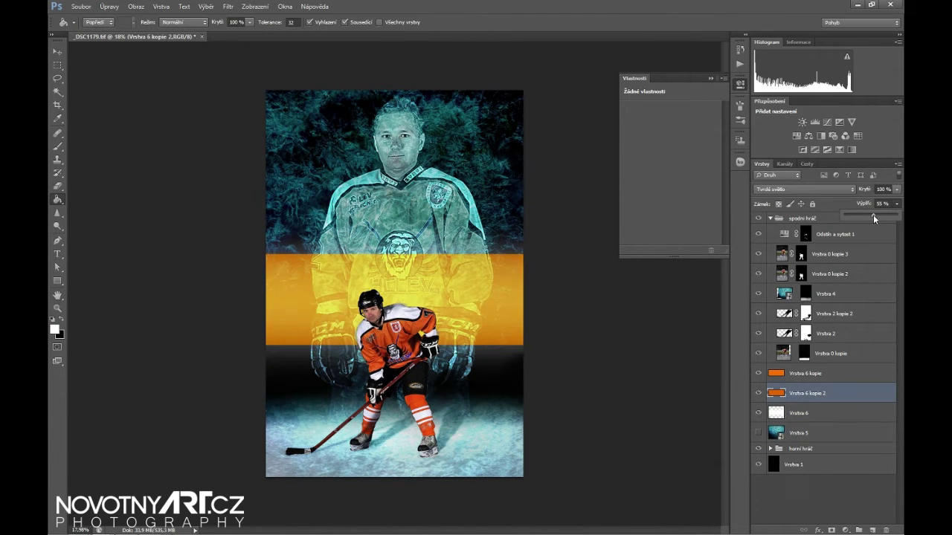
click(847, 368)
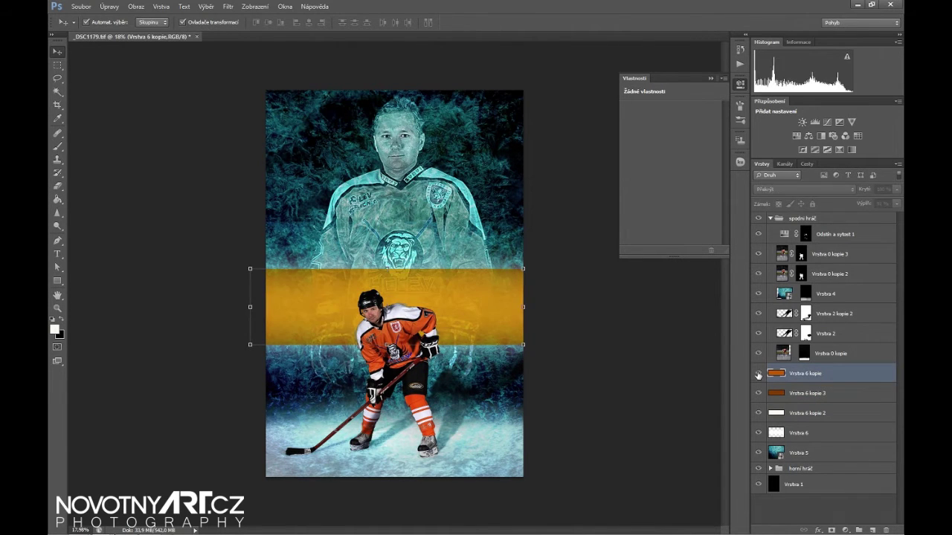
scroll(393, 327, up, 2)
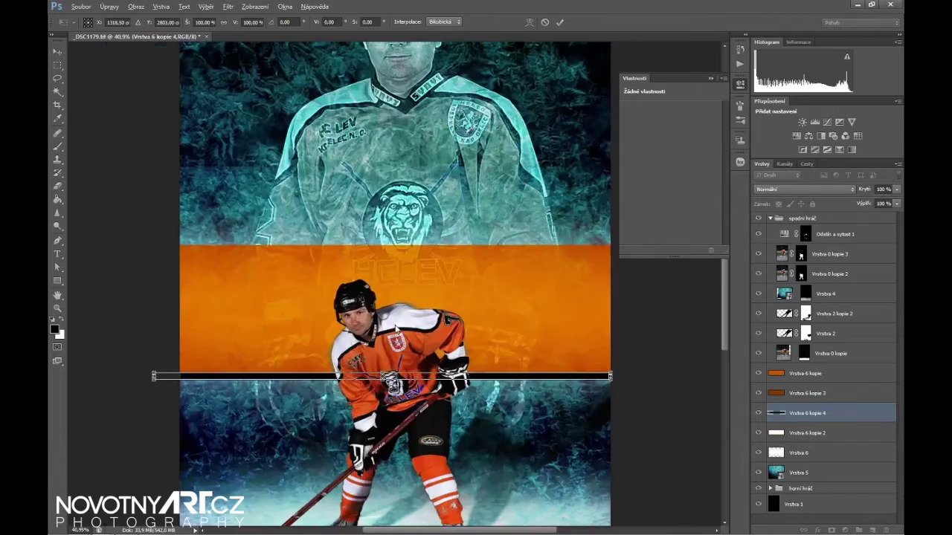
scroll(393, 327, up, 2)
drag(379, 432, 380, 435)
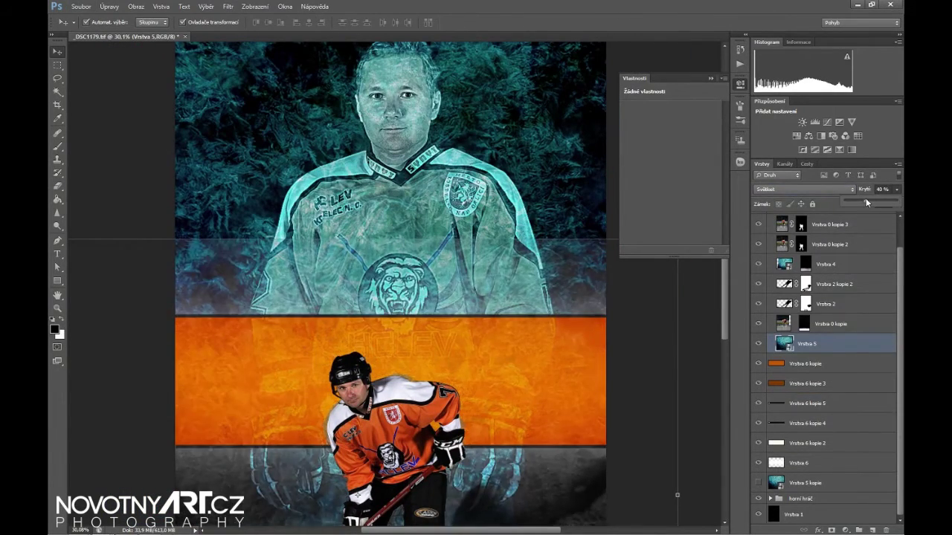
Check Vrstva 5's layer options and show the Vrstva 5 kopie ice layer
right_click(856, 192)
click(668, 156)
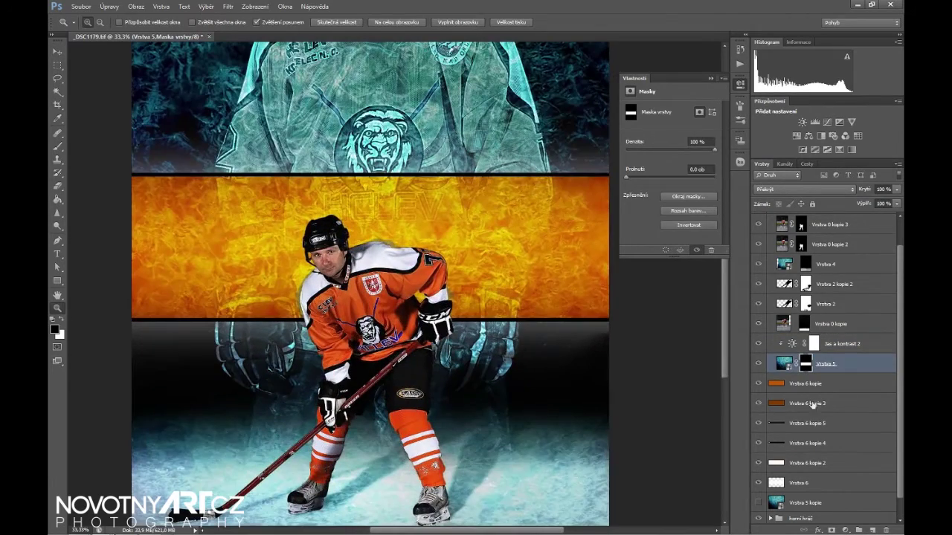
click(758, 503)
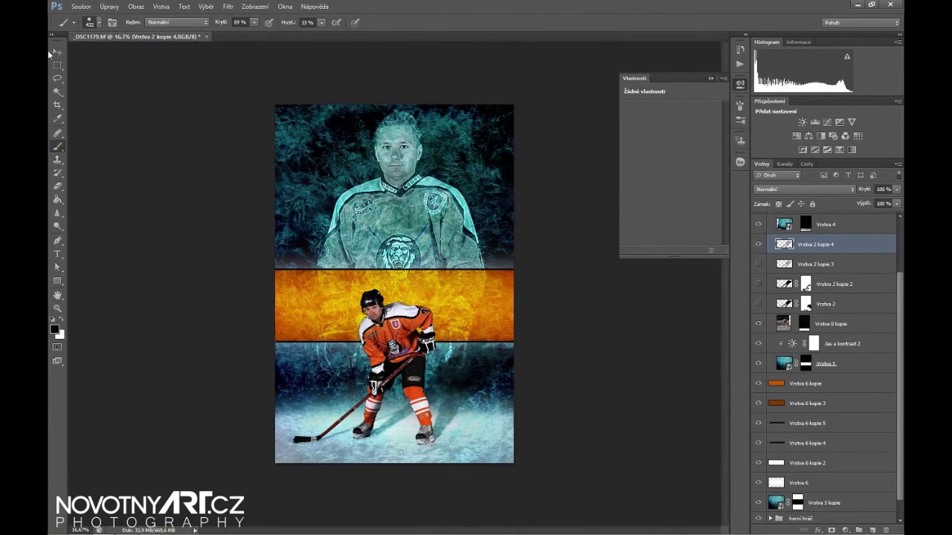
key(ctrl+t)
Warp the ice texture copy inward around the lower player's right side
right_click(492, 364)
click(539, 441)
drag(527, 340, 493, 333)
drag(497, 368, 466, 387)
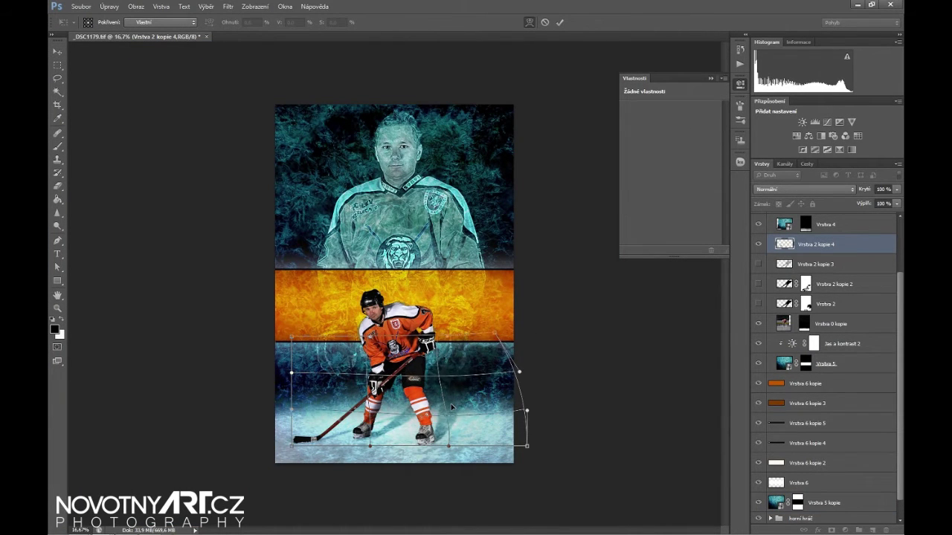
drag(478, 335, 463, 332)
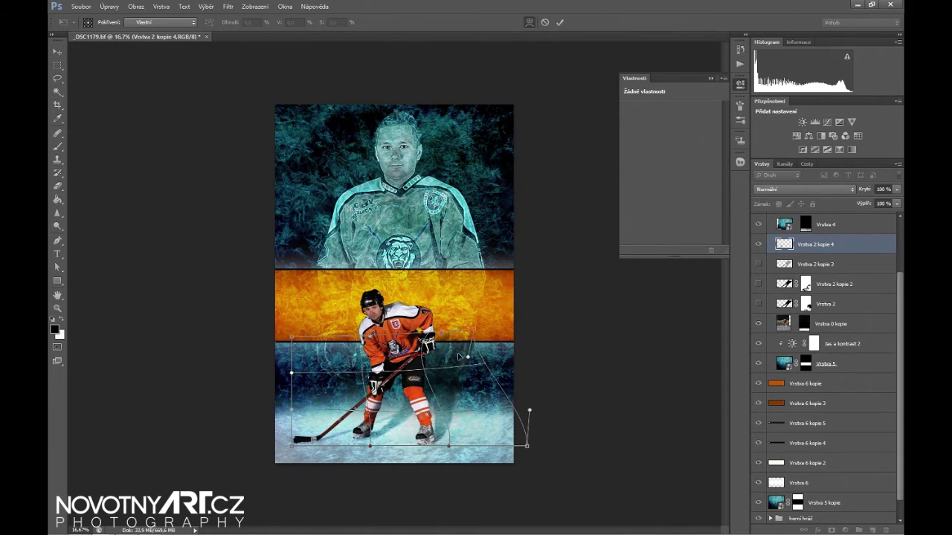
key(Return)
Paint a layer mask on the texture along the player's right side and jersey shoulder
key(b)
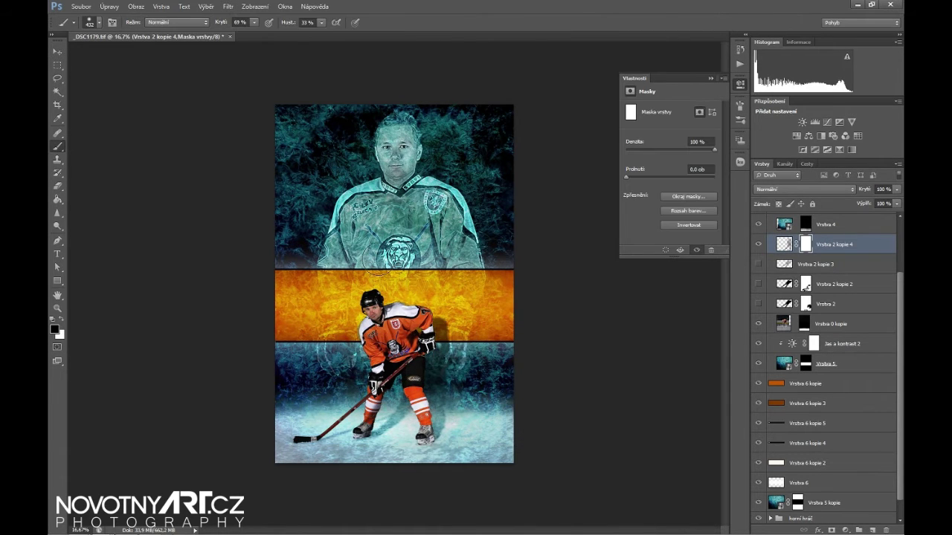
drag(449, 300, 462, 371)
click(758, 244)
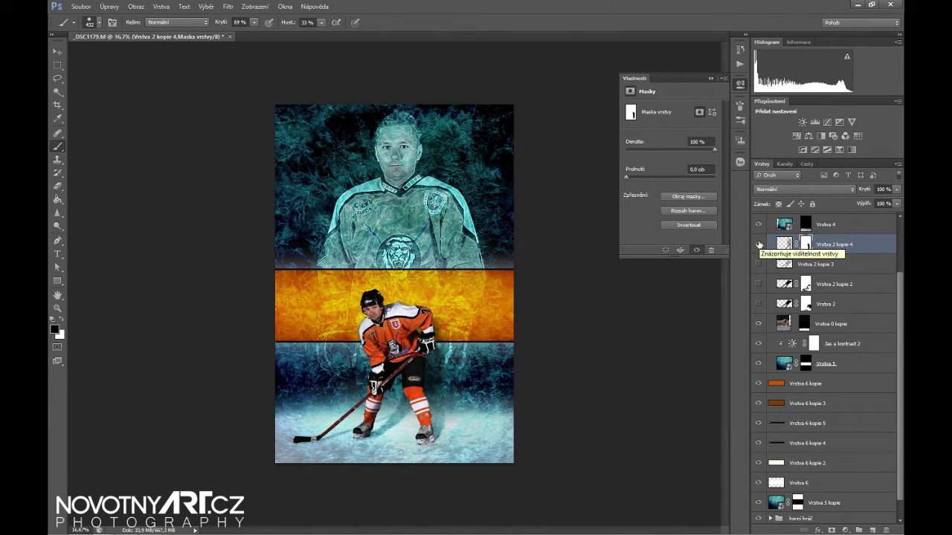
right_click(502, 339)
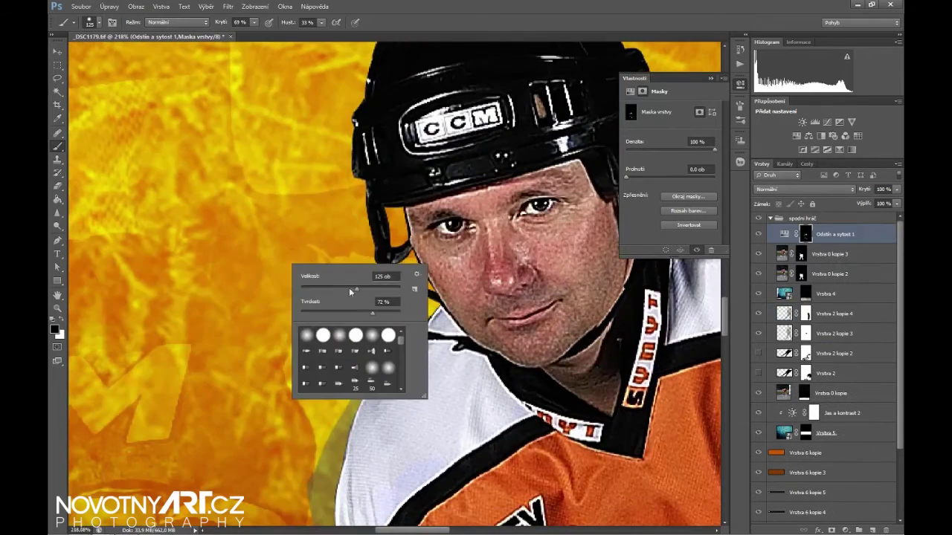
right_click(334, 406)
double_click(319, 419)
mouse_move(255, 22)
mouse_down()
mouse_move(276, 35)
mouse_move(360, 34)
mouse_up()
scroll(375, 370, down, 5)
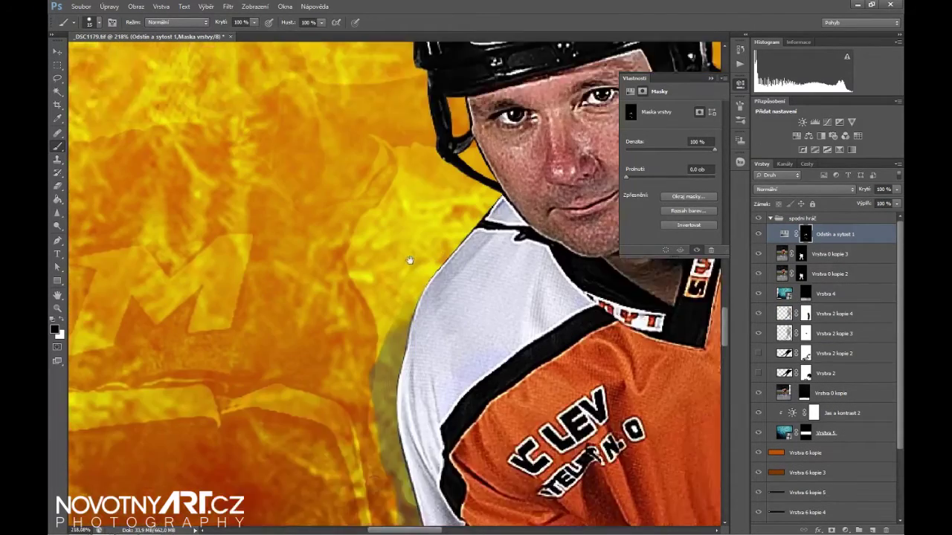
scroll(375, 370, left, 2)
drag(389, 287, 418, 438)
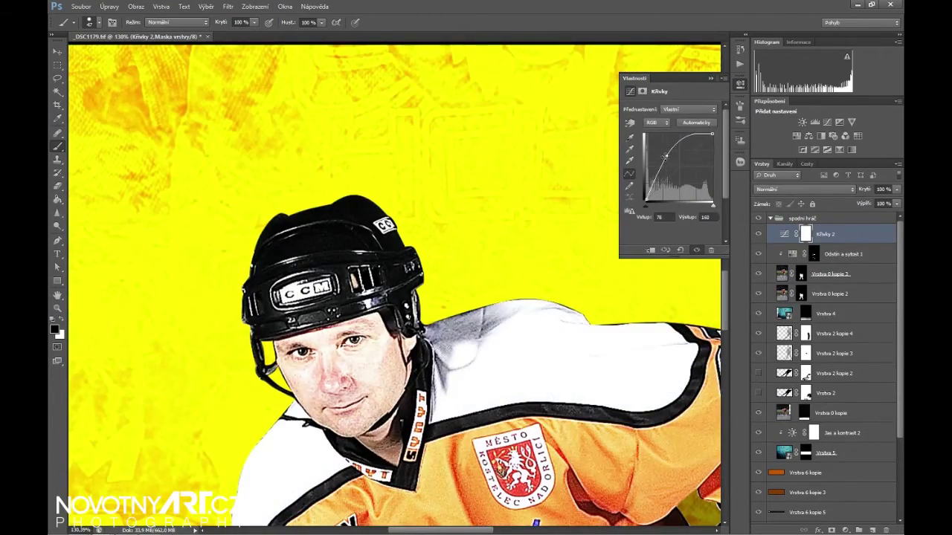
Lower the Curves 2 curve to darken the background and clip it to the layer below
drag(666, 155, 661, 171)
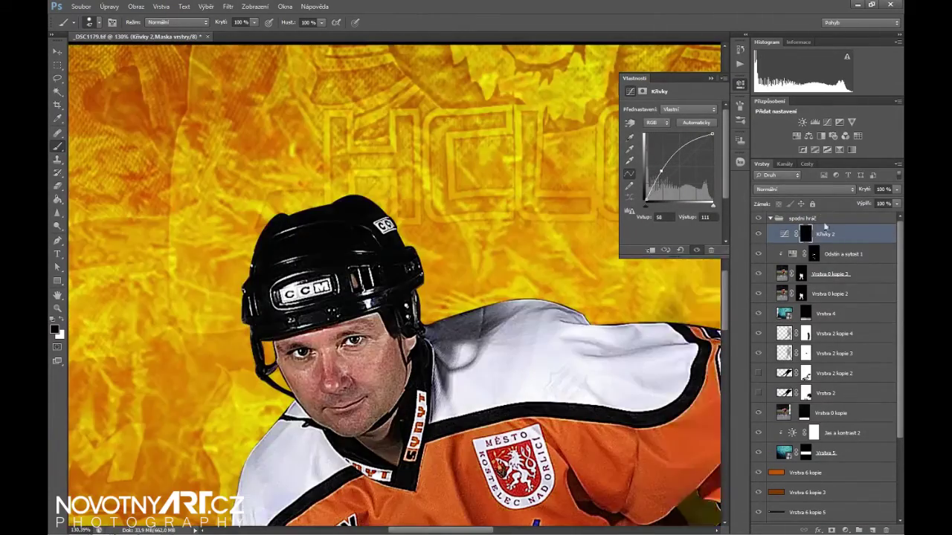
right_click(814, 234)
click(741, 307)
Set the brush opacity to 62% and flow to 35%
key(6)
key(2)
key(shift+3)
key(shift+5)
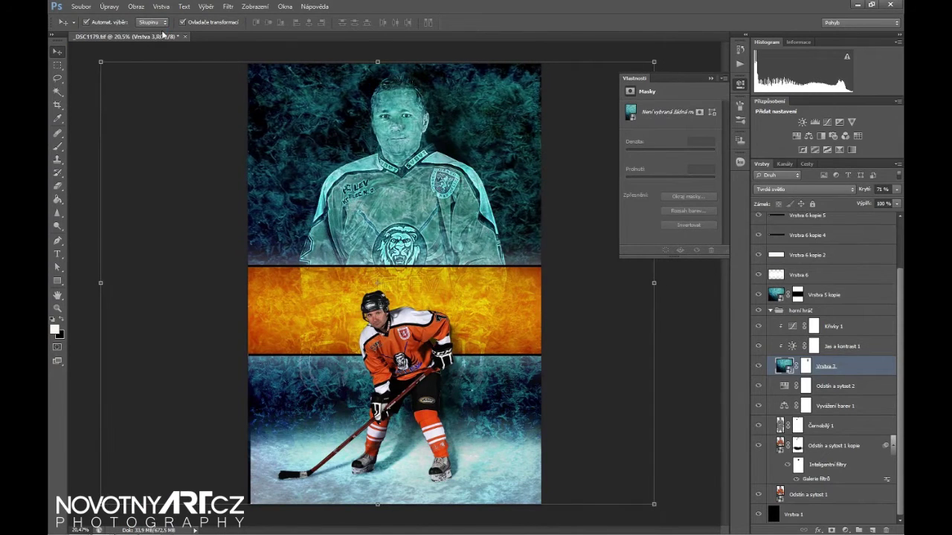
At 58% brush opacity, paint the Vrstva 3 kopie mask: reveal texture left, hide right
click(321, 22)
key(5)
key(8)
key(x)
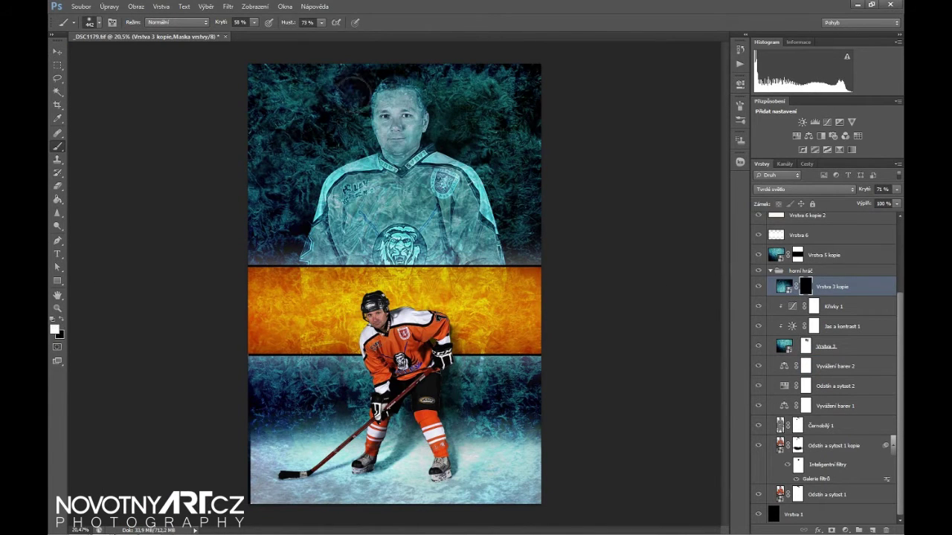
drag(345, 93, 294, 238)
key(x)
drag(531, 89, 533, 122)
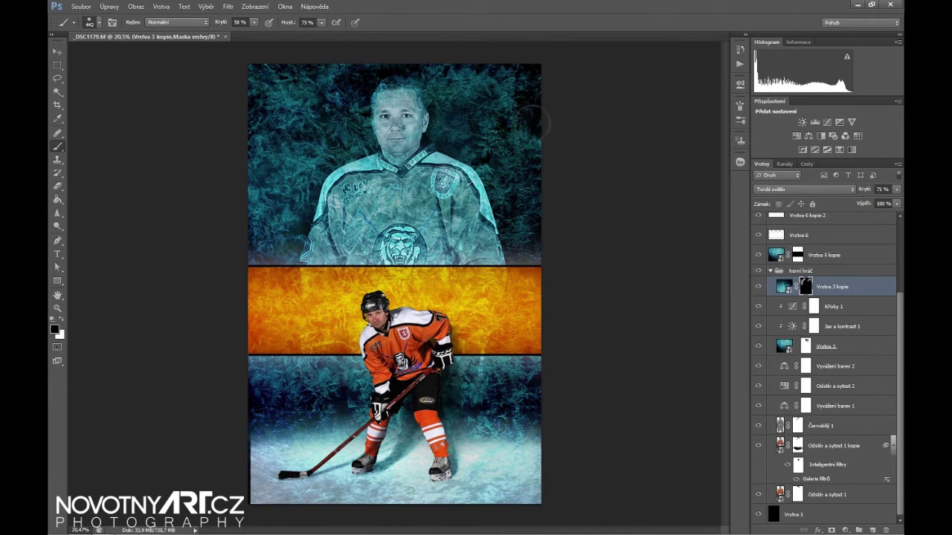
key(x)
drag(257, 96, 267, 245)
drag(327, 74, 304, 145)
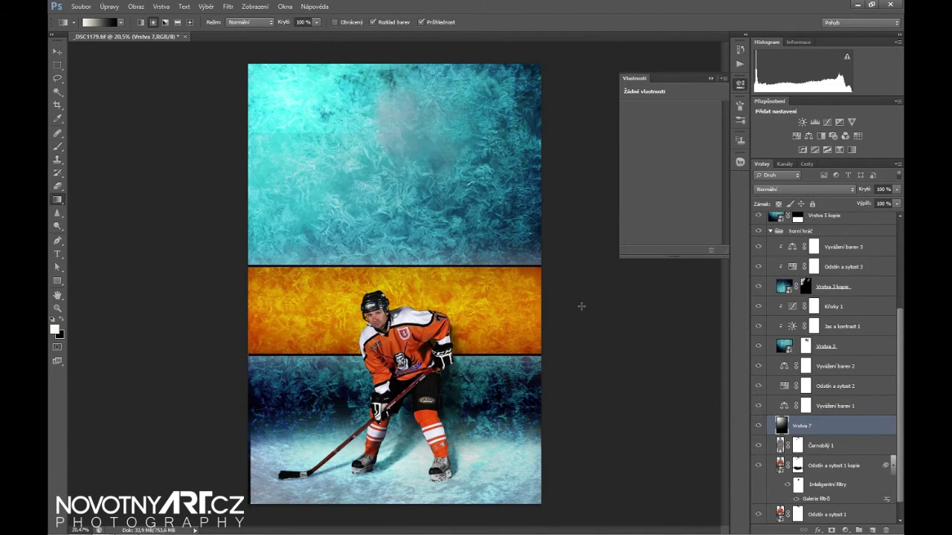
Invert gradient layer Vrstva 7, set it to Screen blending and 67% opacity
key(ctrl+i)
key(Down)
key(Down)
key(Down)
key(Down)
key(Down)
key(Down)
key(Down)
key(Down)
click(896, 189)
drag(893, 199, 879, 201)
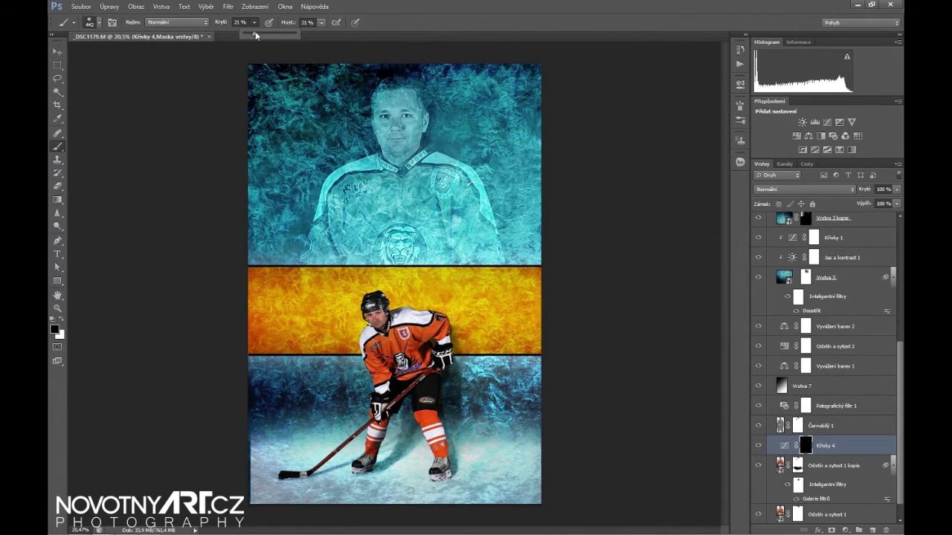
Enlarge the brush to 442 px and paint the Křivky 4 mask white over the jersey
right_click(409, 160)
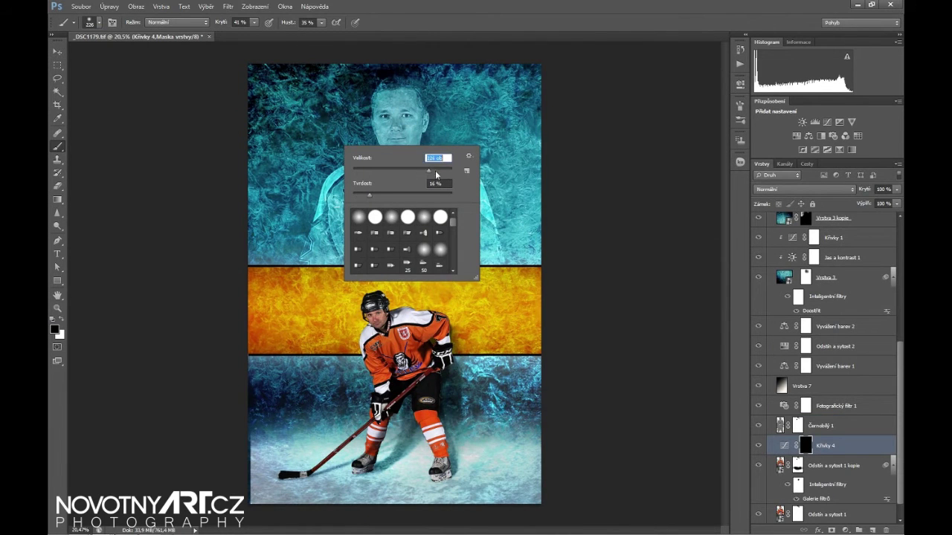
drag(436, 174, 443, 173)
click(329, 212)
key(x)
drag(342, 192, 350, 254)
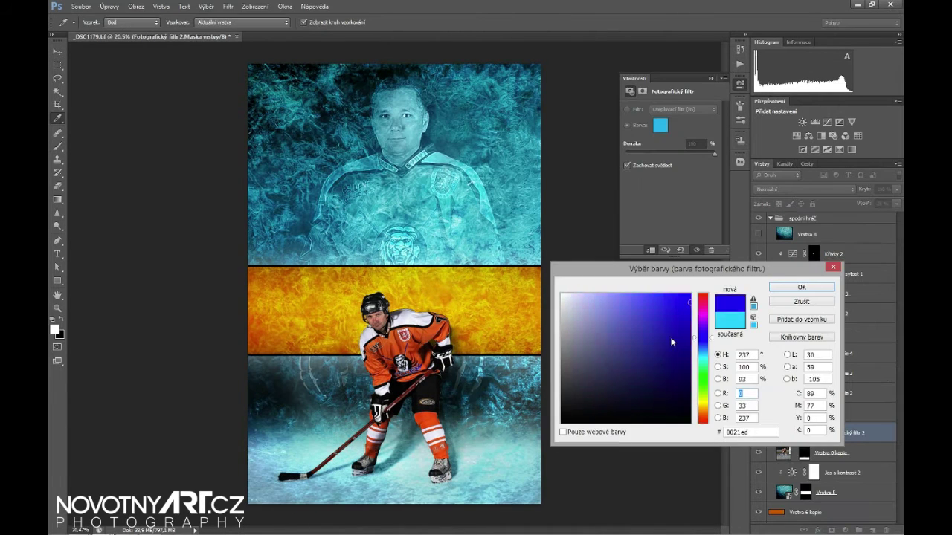
Set the Photo Filter to the Azurová preset with layer Fill at 100%
click(682, 109)
click(669, 202)
mouse_move(852, 212)
mouse_down()
mouse_move(898, 215)
mouse_move(874, 215)
mouse_up()
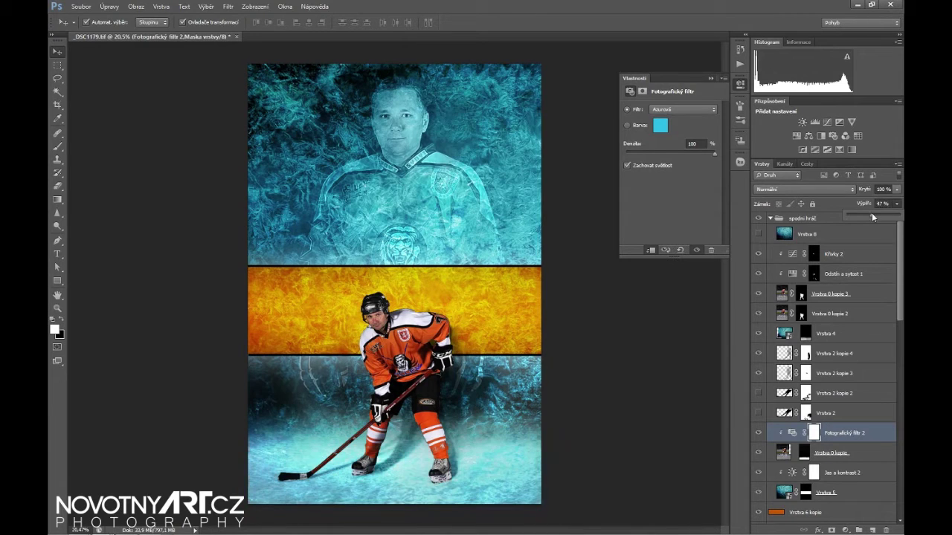
click(711, 99)
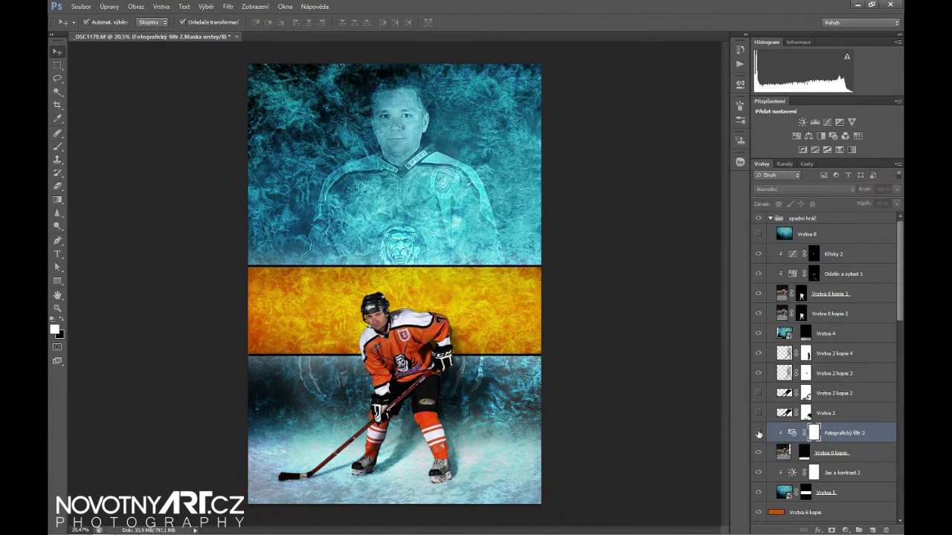
Replace the photo filter with a desaturated Hue/Saturation layer clipped to the layer below
key(Delete)
click(796, 136)
drag(643, 168, 625, 168)
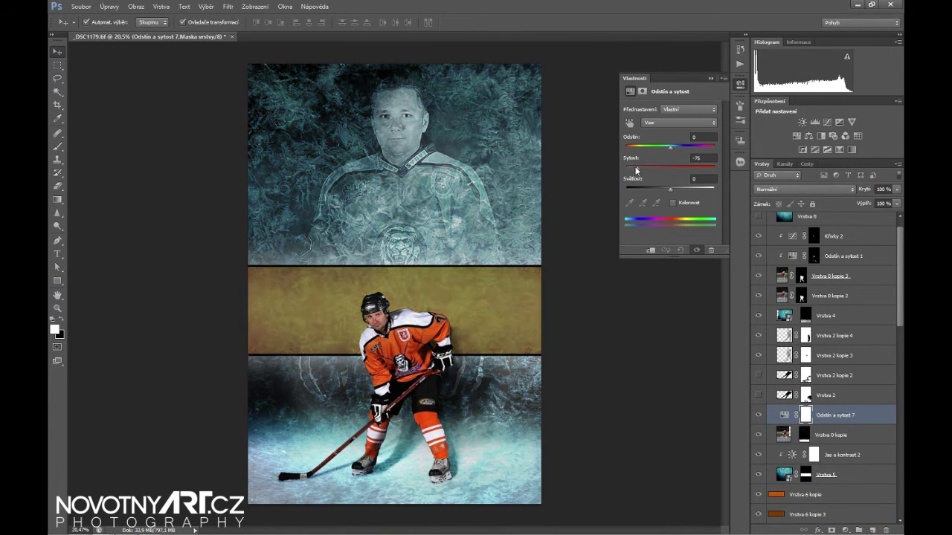
right_click(858, 411)
click(816, 192)
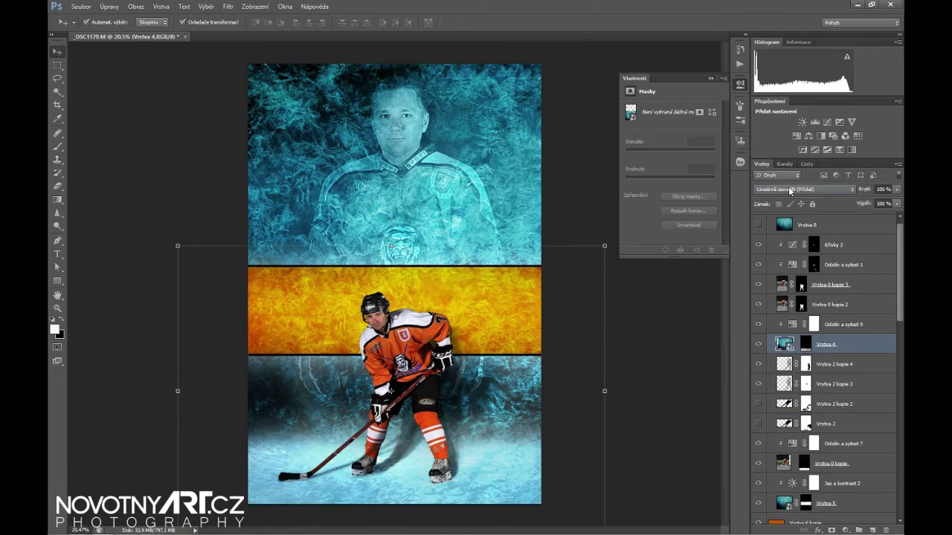
Lower Vrstva 4's opacity and set its blend mode to Lineárně zesvětlit (Přidat)
scroll(787, 186, down, 3)
scroll(787, 186, down, 2)
scroll(788, 186, down, 3)
scroll(786, 186, down, 2)
scroll(786, 187, down, 2)
scroll(788, 186, down, 1)
scroll(788, 185, down, 3)
click(896, 189)
drag(894, 201, 861, 198)
click(833, 189)
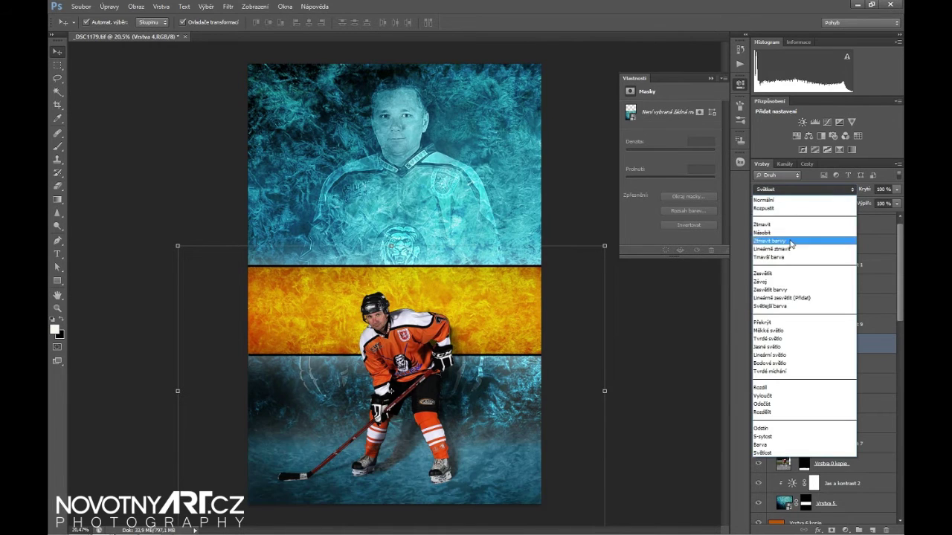
click(788, 299)
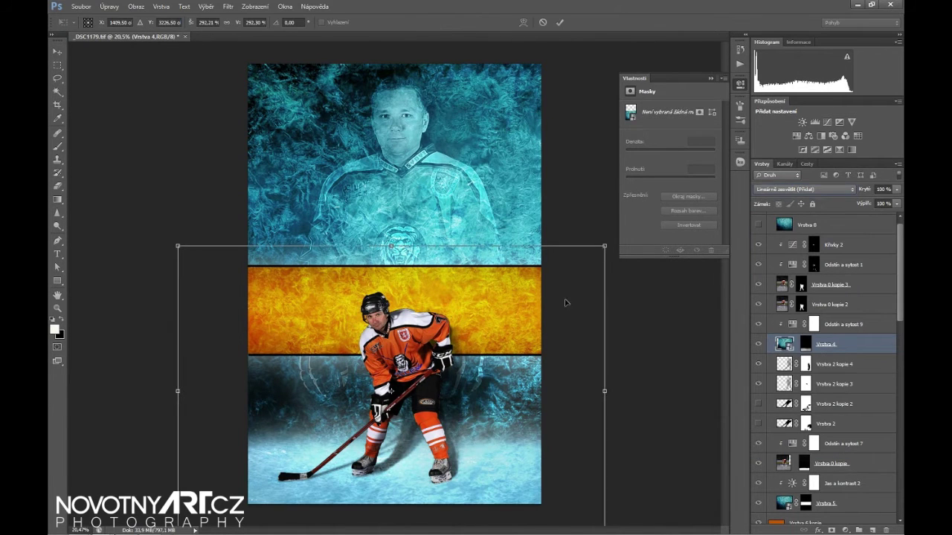
Free Transform the ice texture larger over the lower area
key(ctrl+t)
drag(565, 350, 570, 373)
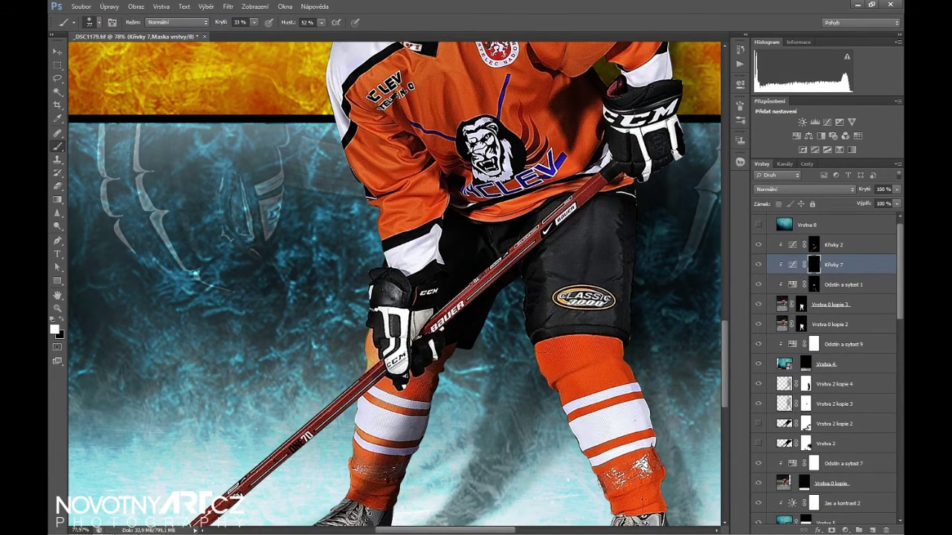
drag(573, 113, 549, 262)
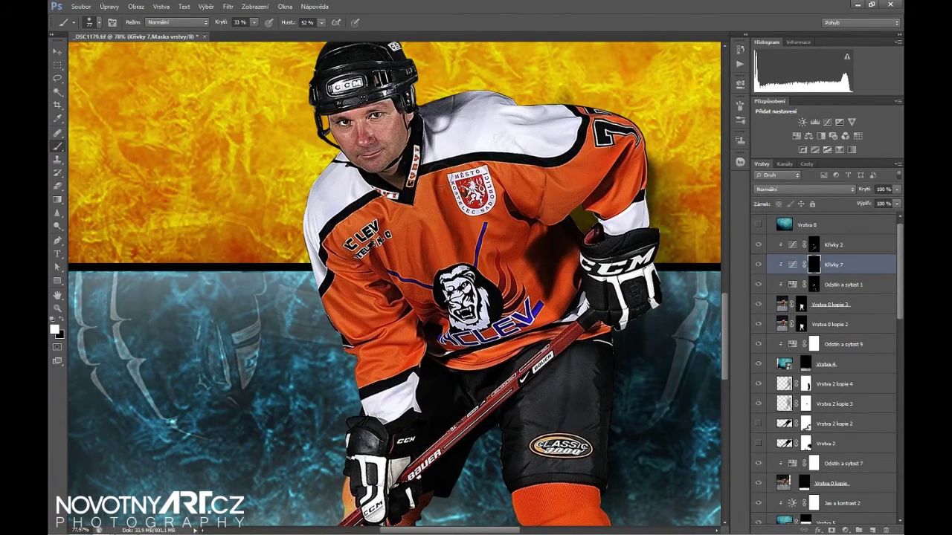
With a 47 px brush, paint the Křivky 7 mask over the player's arm, face, shoulder, sleeve and sock
right_click(436, 252)
text(47)
key(Return)
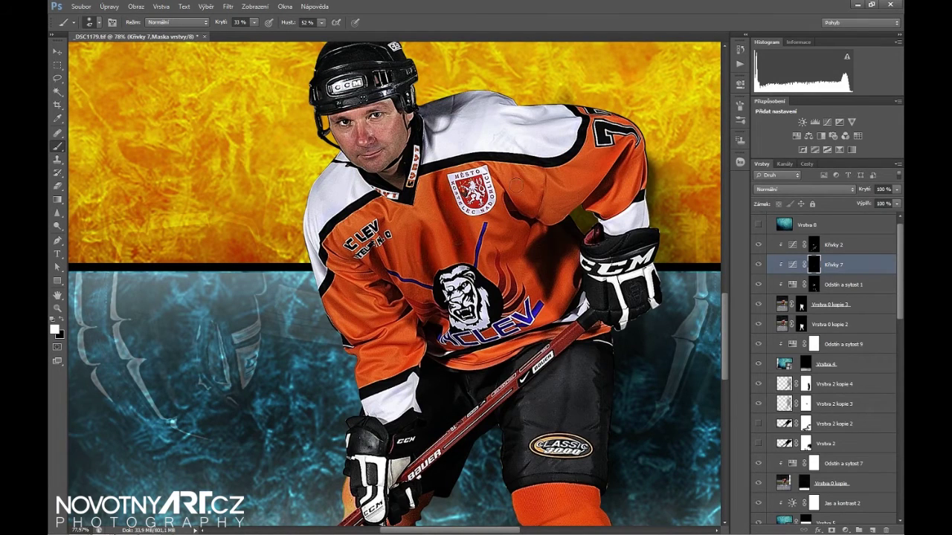
mouse_move(635, 179)
mouse_down()
mouse_move(521, 124)
mouse_move(587, 113)
mouse_up()
drag(405, 111, 357, 129)
drag(324, 190, 337, 188)
key(x)
drag(318, 253, 391, 361)
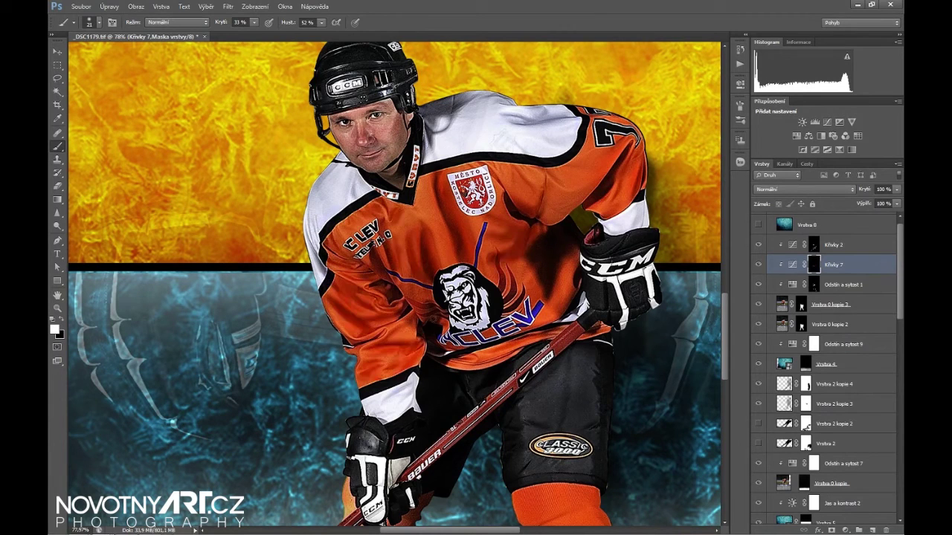
scroll(401, 365, down, 5)
right_click(404, 365)
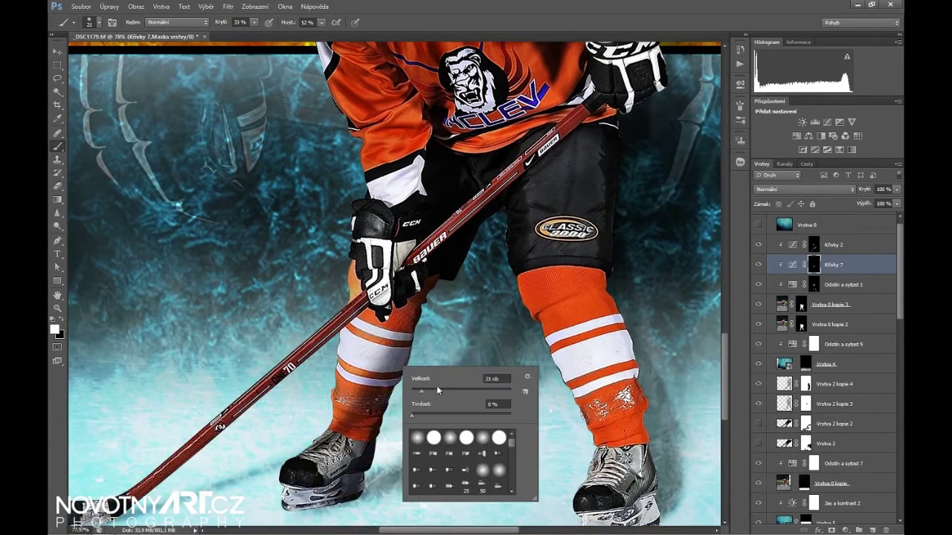
scroll(362, 448, down, 3)
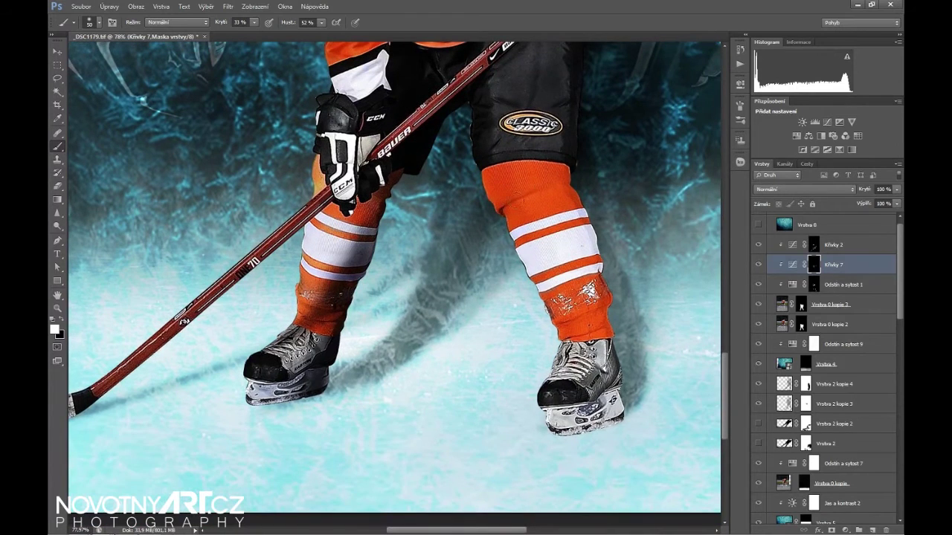
click(313, 293)
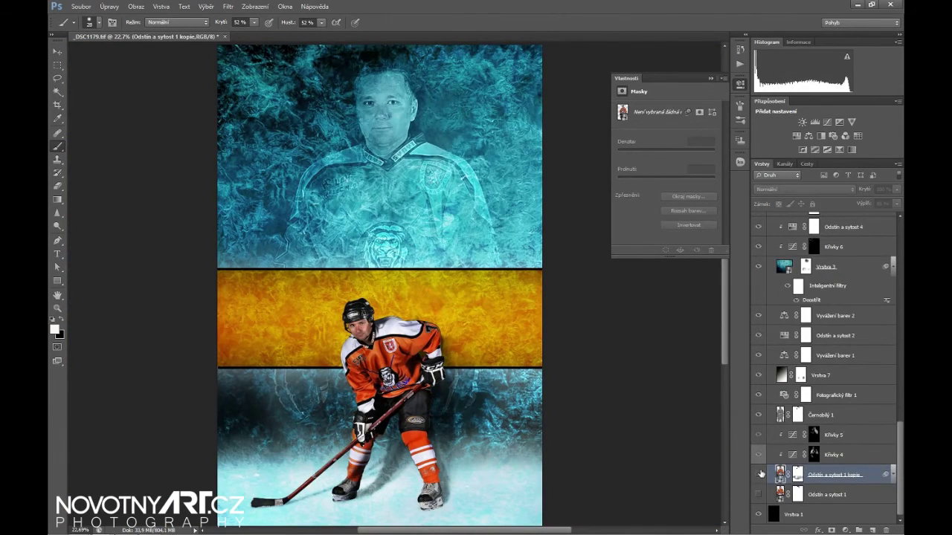
Duplicate Odstín a sytost 1 kopie, delete the copy's layer mask, and move it up the stack
drag(875, 476, 874, 528)
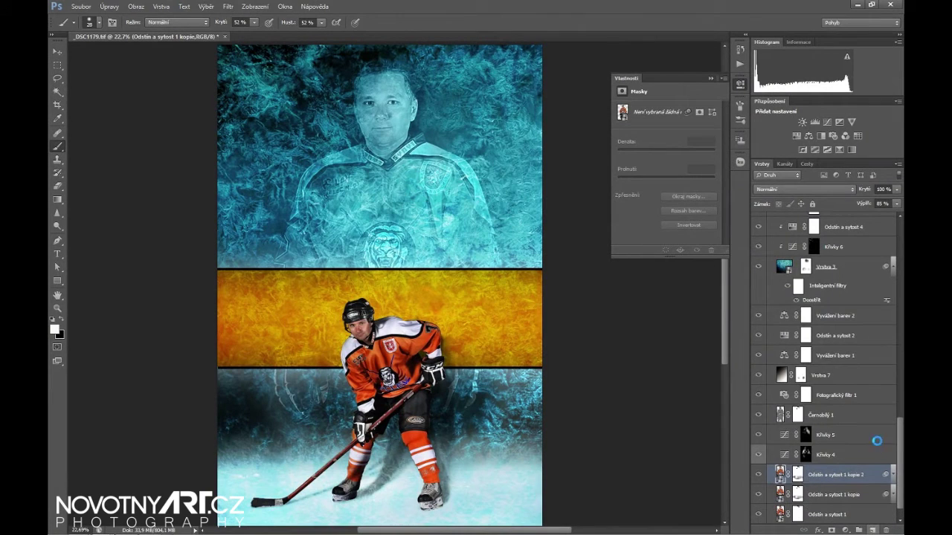
right_click(797, 474)
click(809, 384)
right_click(817, 379)
key(Escape)
mouse_move(808, 474)
mouse_down()
mouse_move(872, 190)
mouse_move(847, 470)
mouse_up()
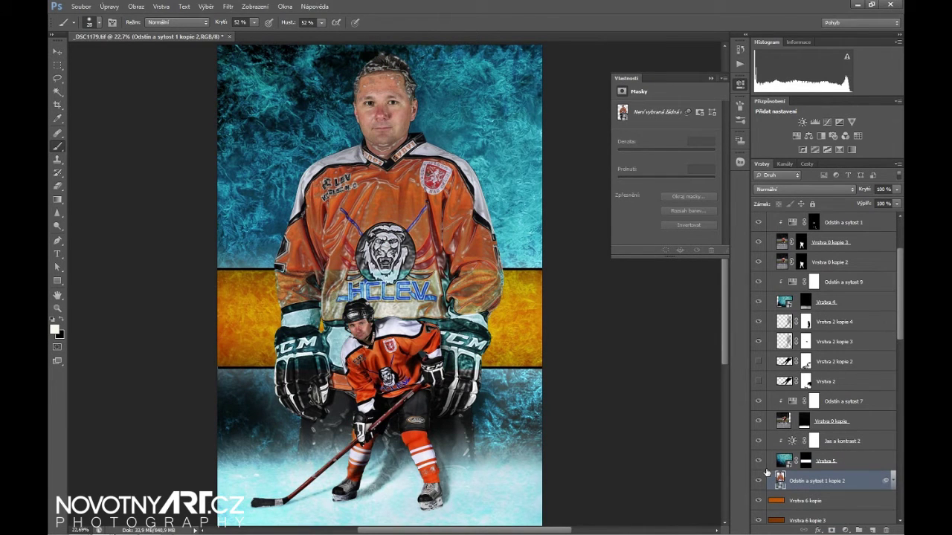
Fade the unmasked copy to about 15% opacity, then settle on 23%
drag(896, 189, 852, 199)
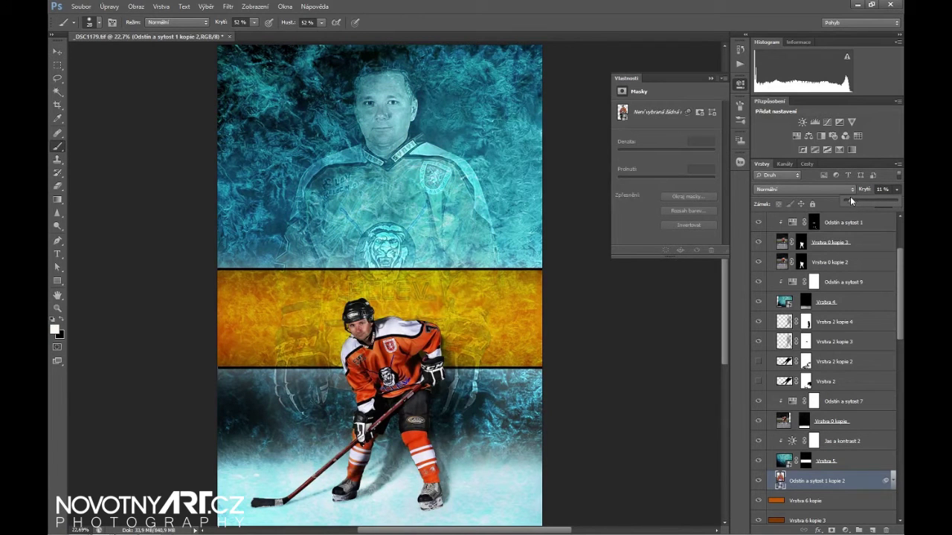
click(758, 481)
click(759, 480)
drag(857, 199, 859, 202)
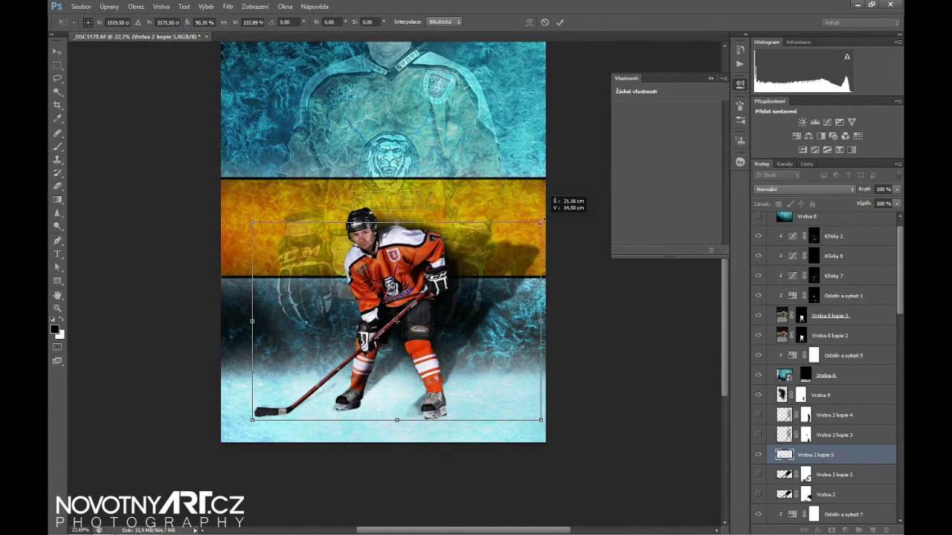
Widen the shadow and warp its right side toward the player and its bottom edge down
drag(545, 321, 567, 321)
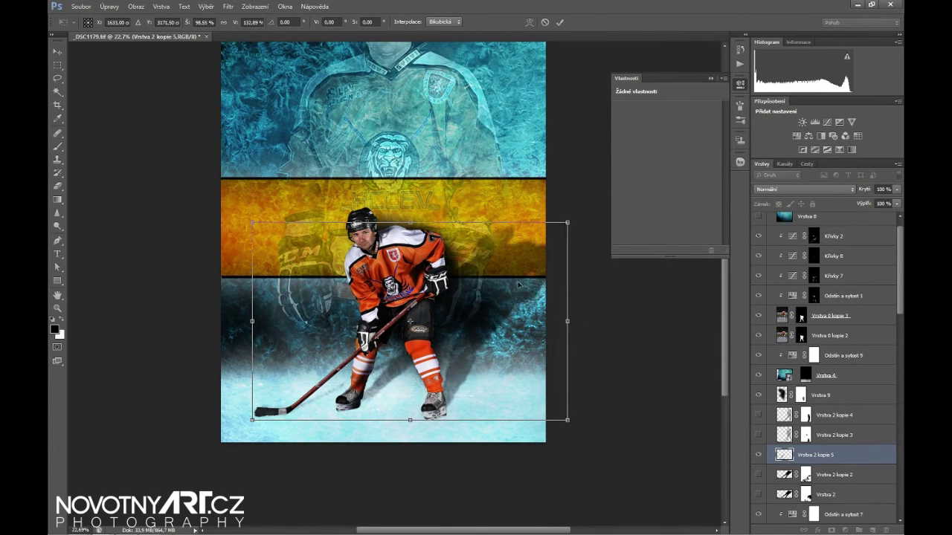
right_click(509, 320)
click(539, 397)
drag(539, 378, 552, 217)
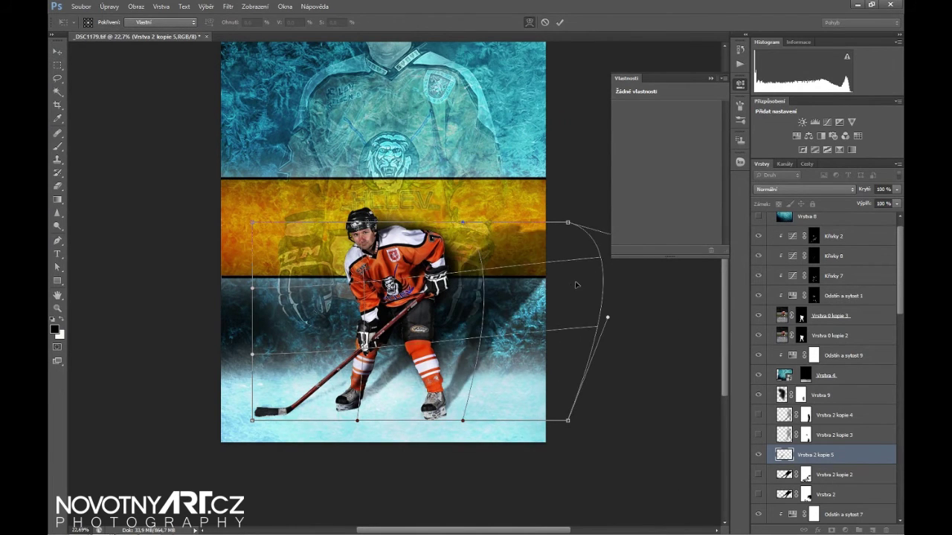
drag(552, 218, 454, 246)
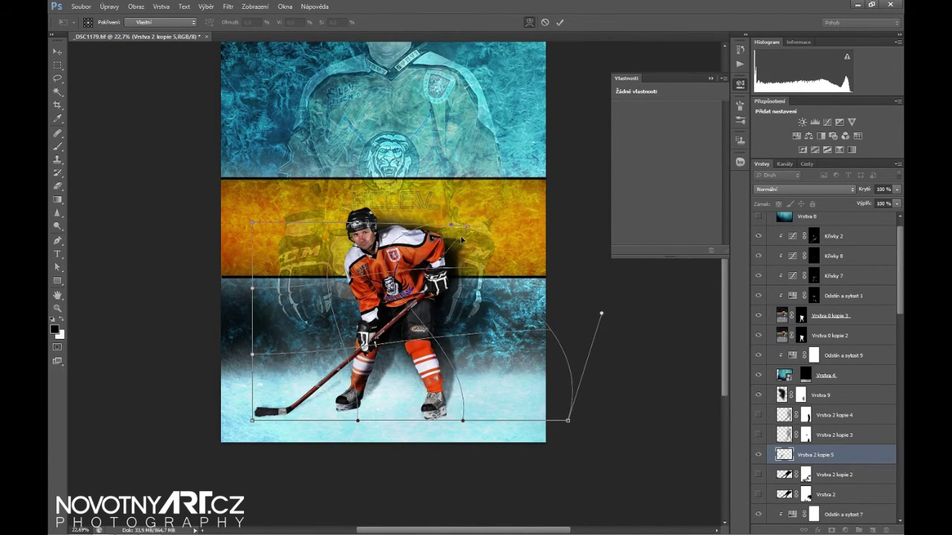
mouse_move(465, 417)
mouse_down()
mouse_move(491, 446)
mouse_move(484, 422)
mouse_up()
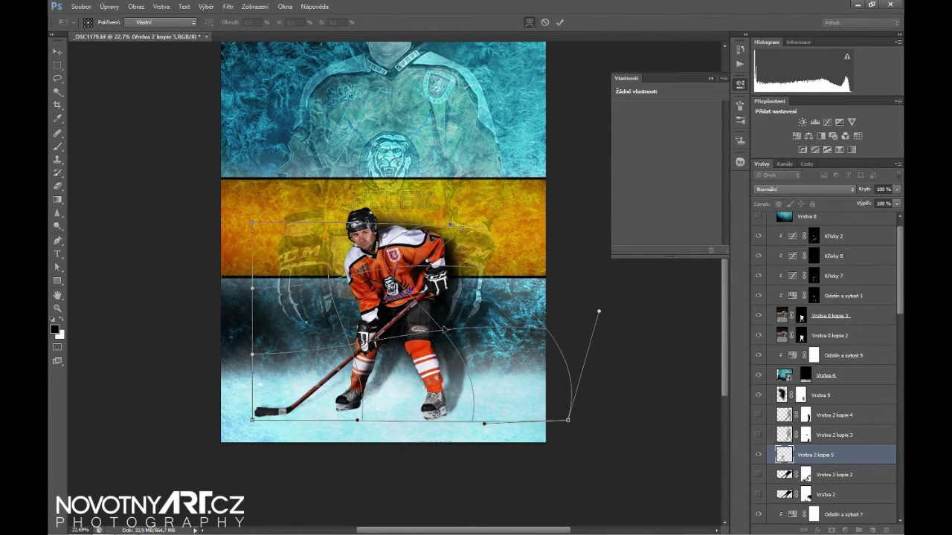
drag(358, 420, 338, 443)
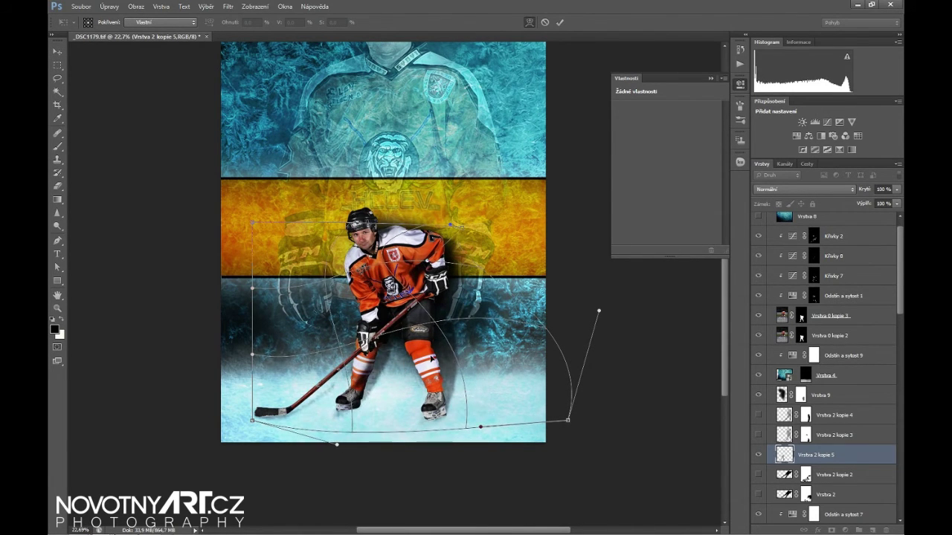
drag(401, 426, 403, 429)
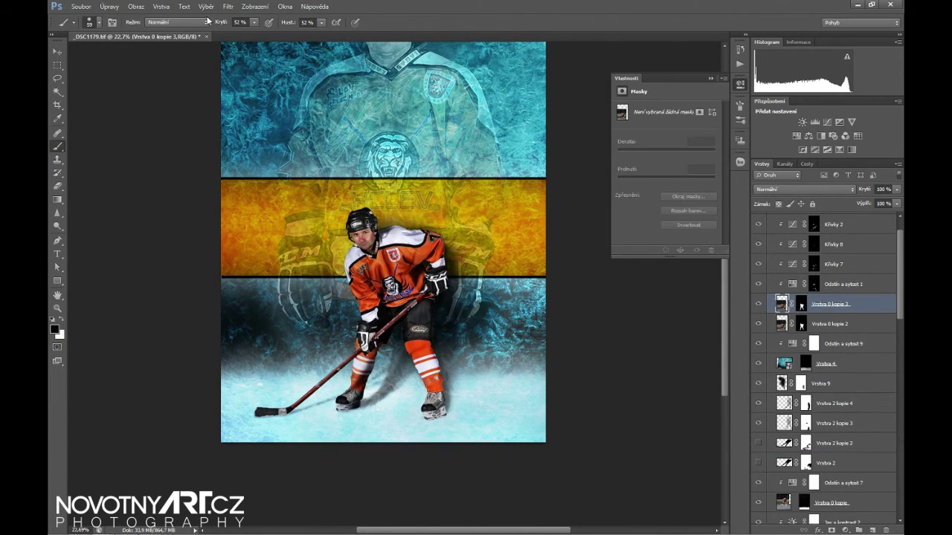
Zoom to the skates, duplicate the shadow layer, and set the copy to Overlay
click(57, 307)
click(412, 400)
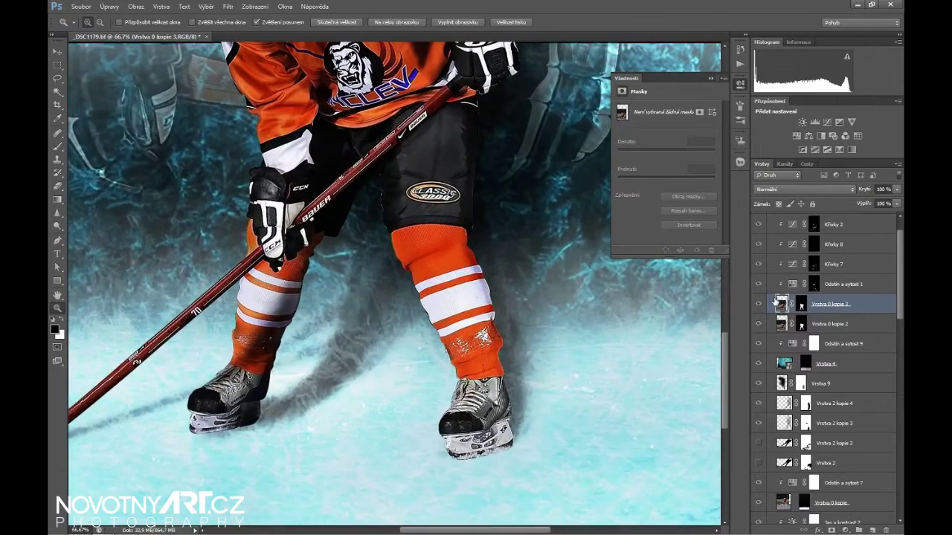
click(803, 188)
click(788, 211)
key(Down)
key(Down)
key(Down)
key(Down)
key(Down)
key(Down)
key(Down)
key(Down)
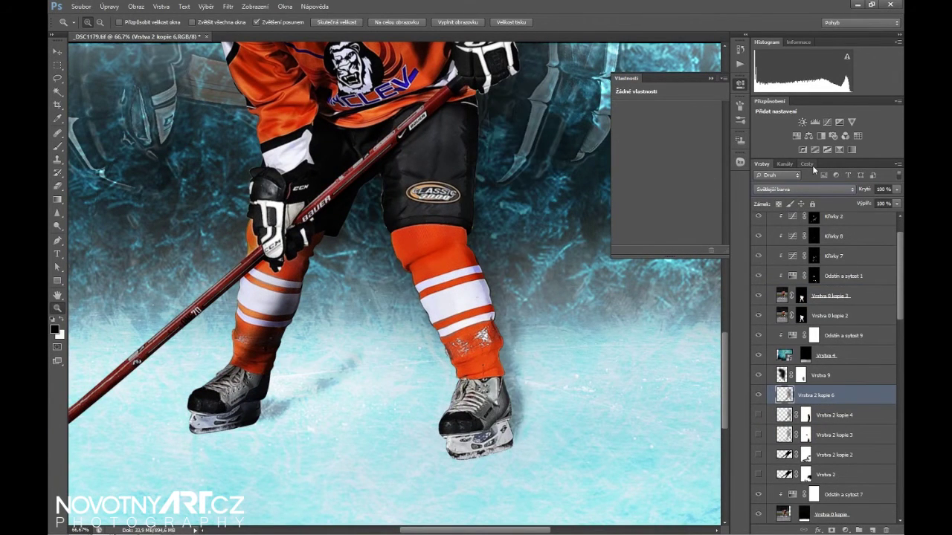
key(Down)
key(Down)
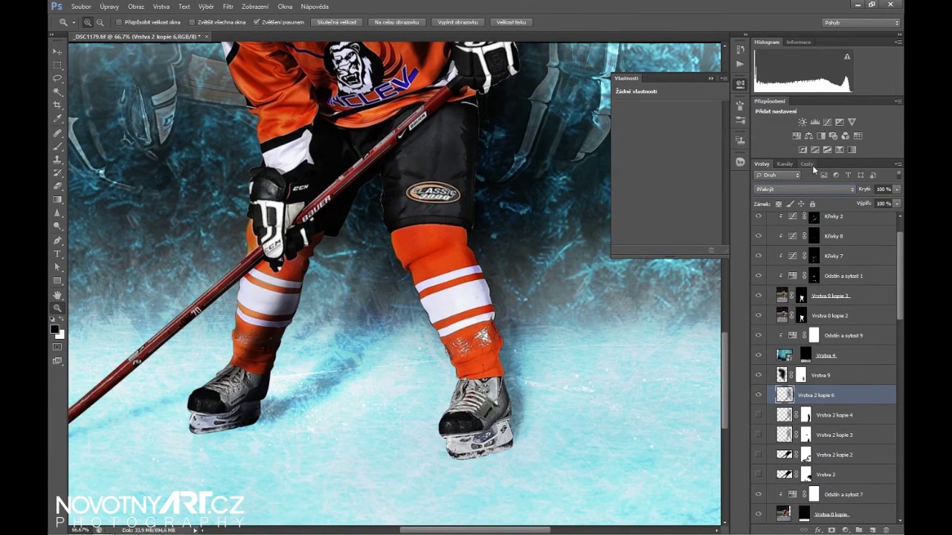
Lower the shadow copy's fill to 60% and hide the upper player group
key(ctrl+minus)
key(ctrl+minus)
key(ctrl+minus)
drag(896, 203, 875, 216)
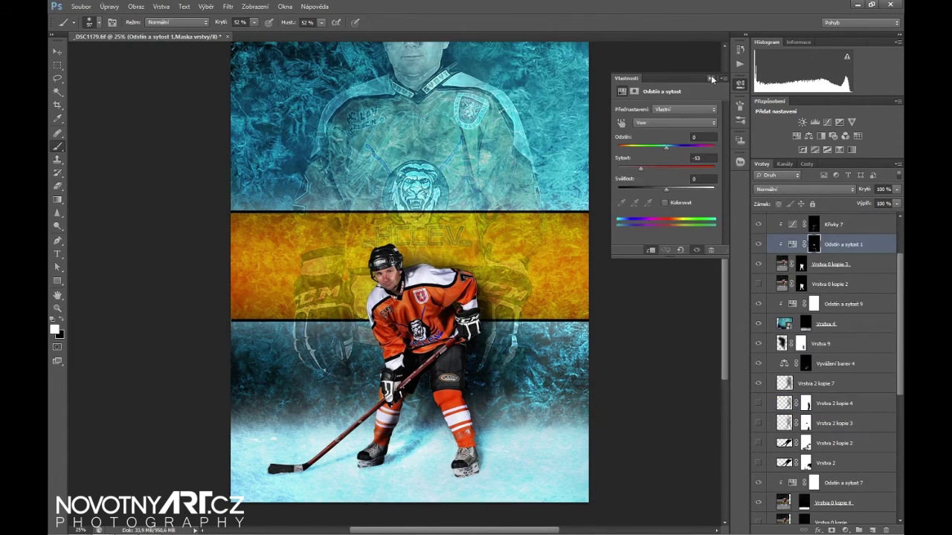
drag(900, 370, 901, 417)
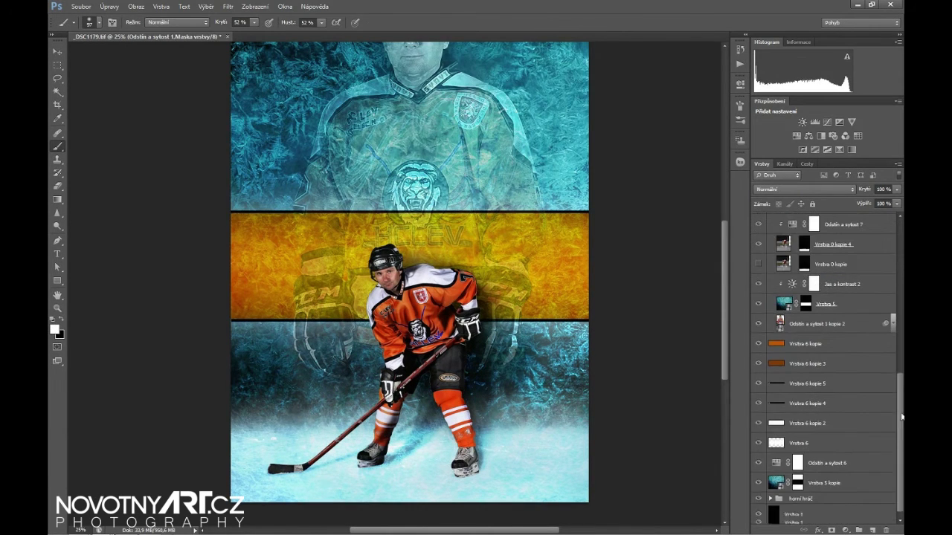
click(759, 498)
Group the selected layers and lasso the real ice under the skates
click(765, 452)
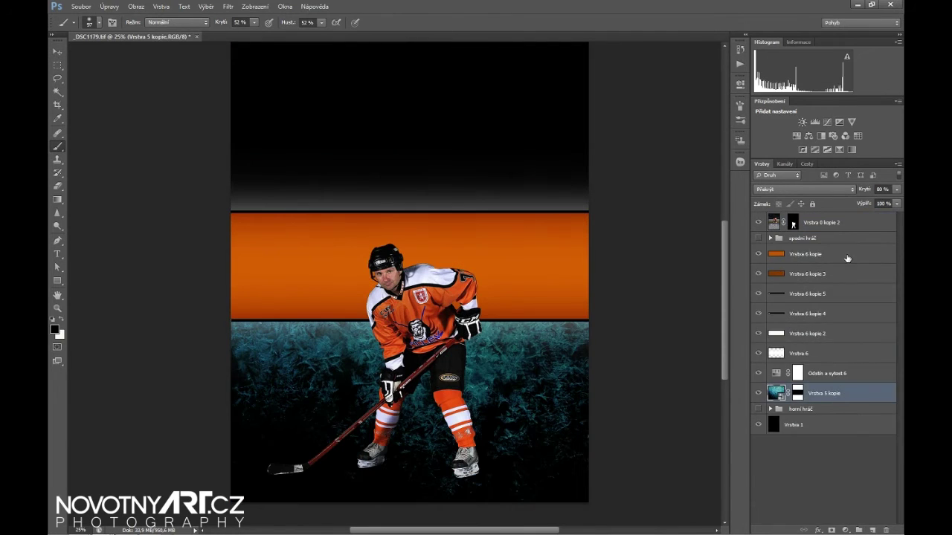
shift+click(802, 253)
key(ctrl+g)
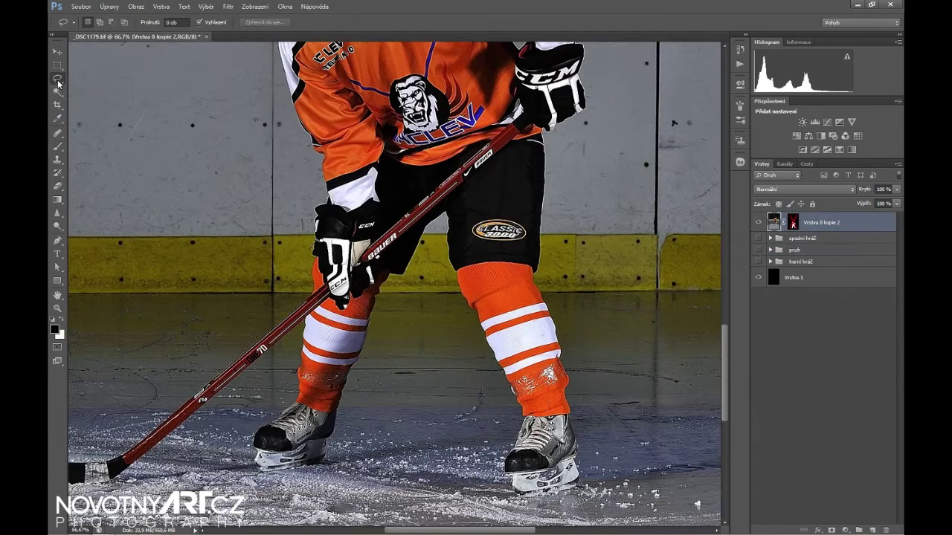
drag(684, 455, 681, 452)
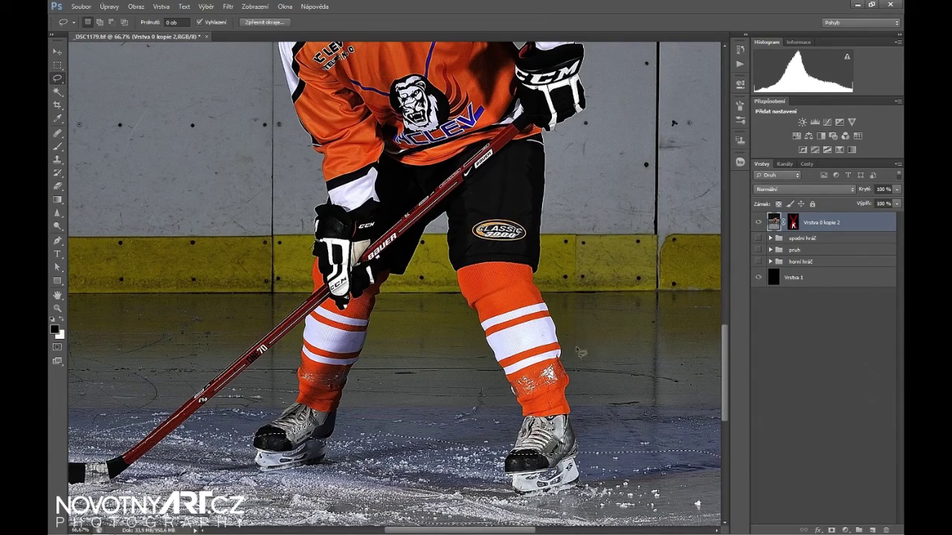
click(758, 223)
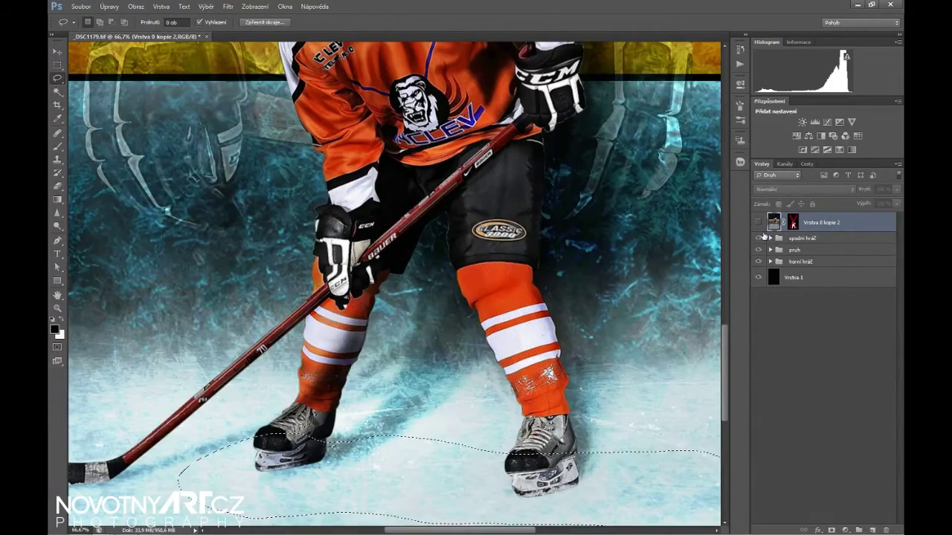
click(803, 238)
click(770, 237)
click(832, 253)
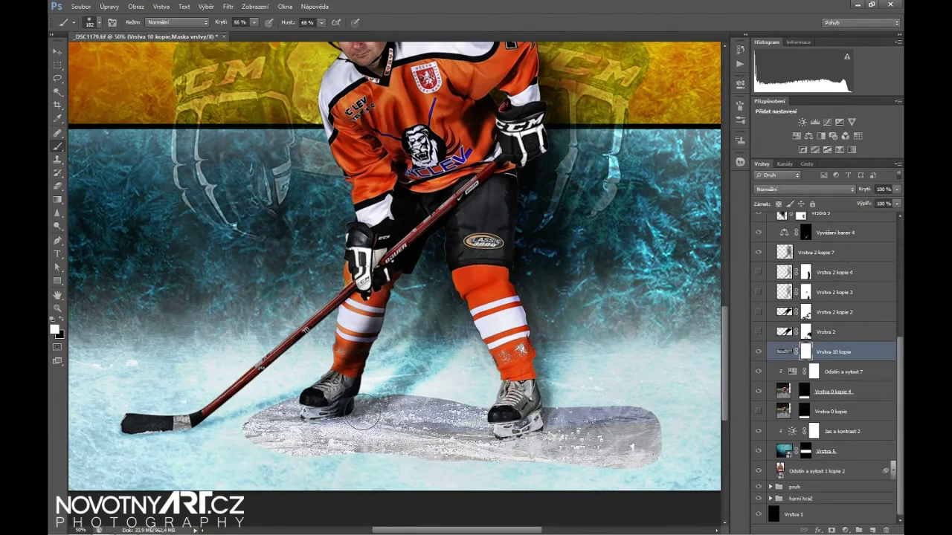
Set the ice patch to Overlay and mask its edges black around the skates
click(790, 188)
click(789, 328)
key(x)
drag(647, 410, 569, 403)
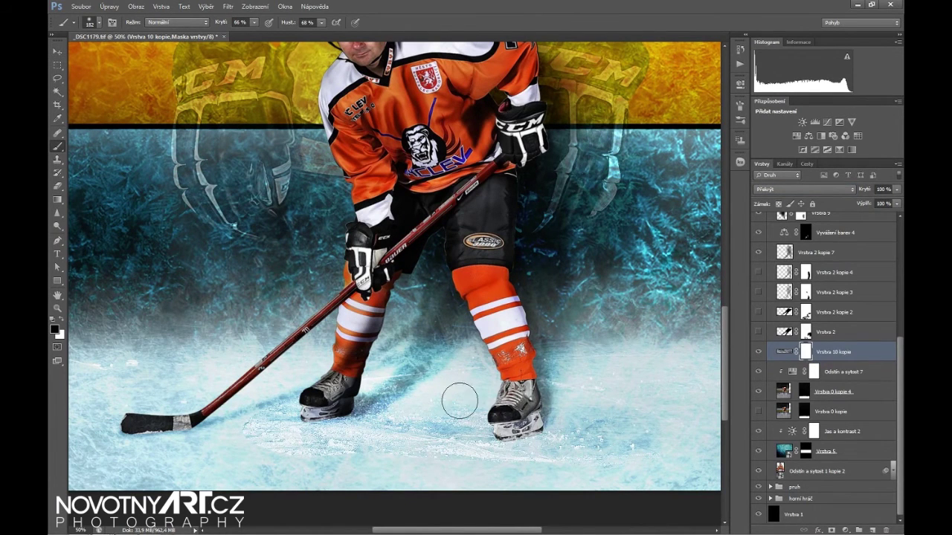
mouse_move(696, 443)
mouse_down()
mouse_move(644, 438)
mouse_move(464, 467)
mouse_up()
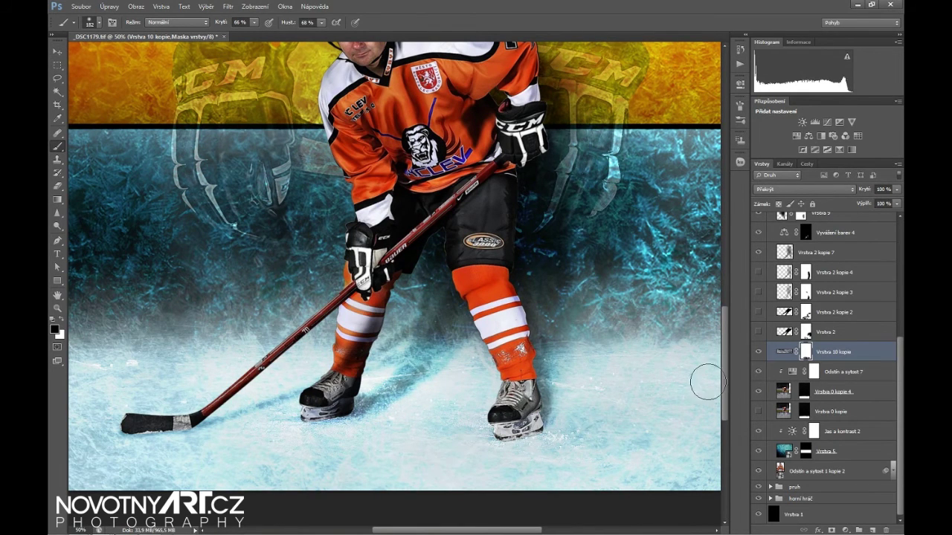
scroll(578, 303, down, 5)
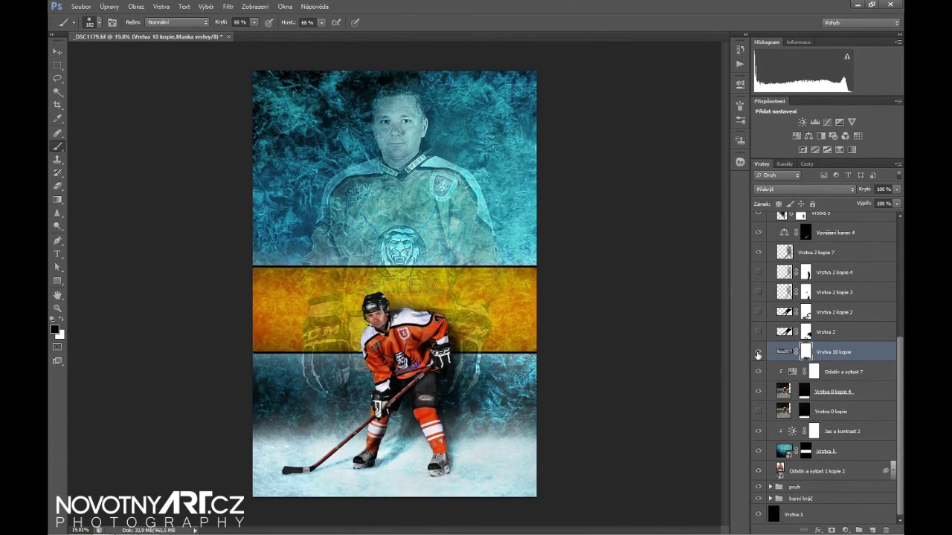
Duplicate the ice patch layer and zoom in closely on the skate
key(z)
drag(438, 473, 476, 473)
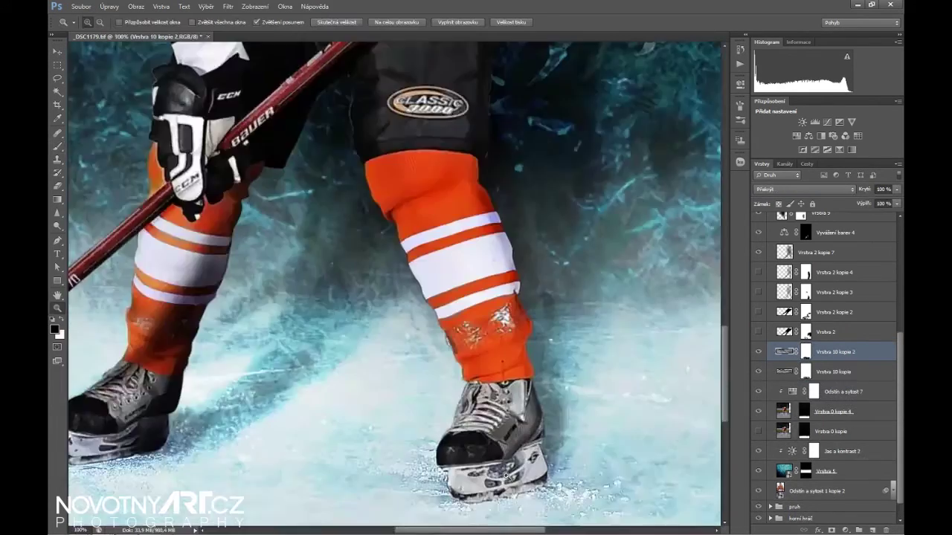
key(ctrl+j)
click(801, 253)
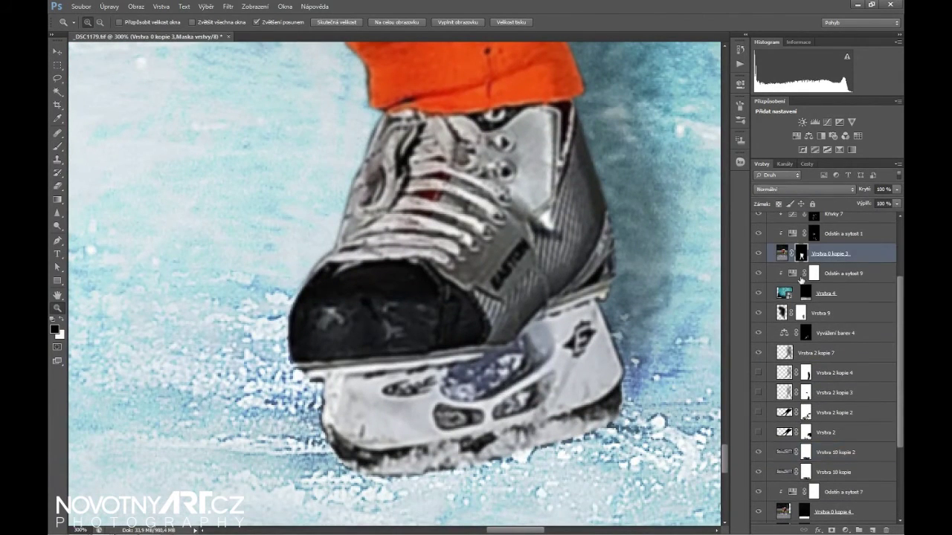
click(758, 253)
click(758, 253)
Paint the mask along the skate blade's lower edge and darken the stick blade's white edge
click(58, 148)
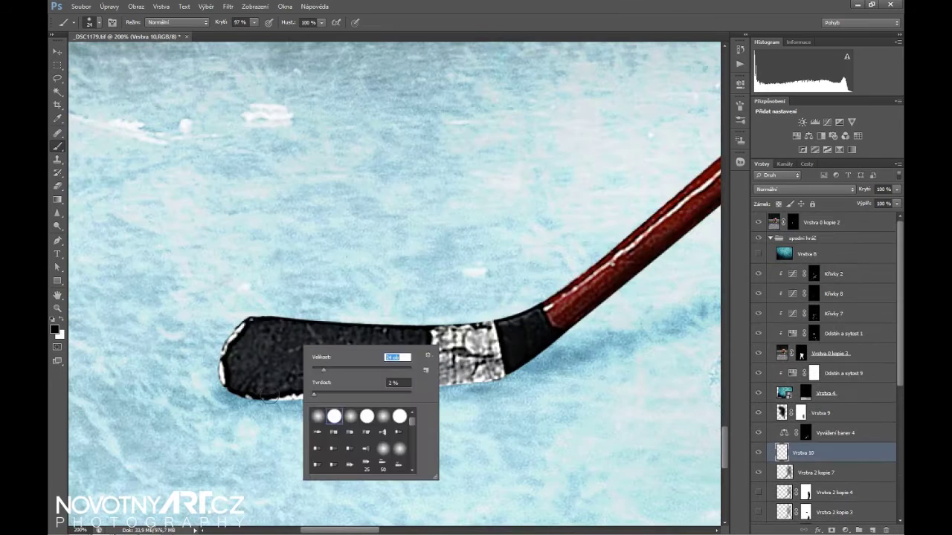
drag(272, 399, 484, 372)
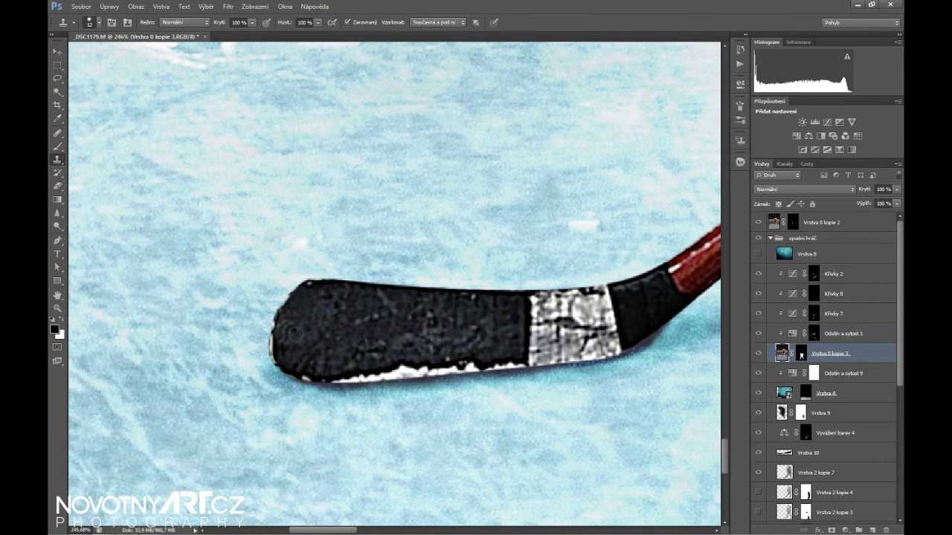
drag(398, 367, 475, 364)
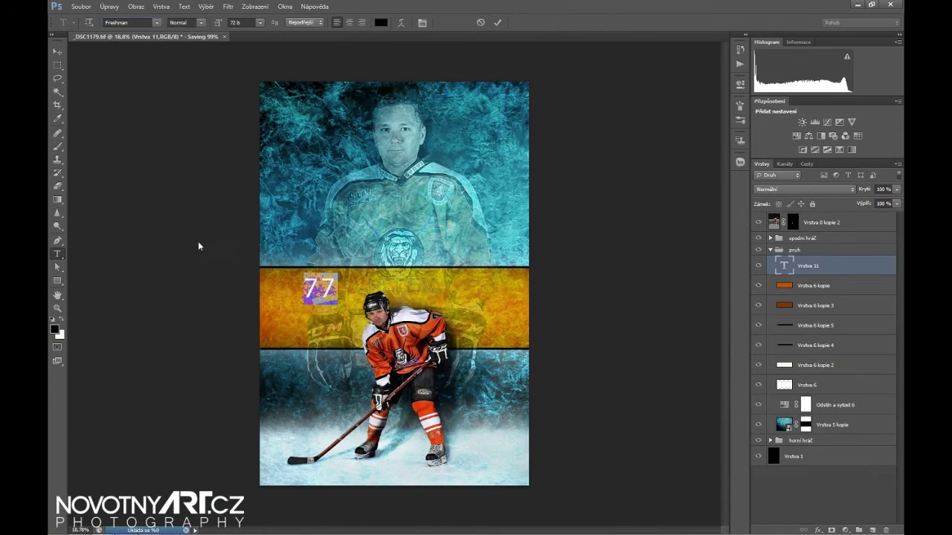
Tighten the spacing between the 77's digits and trial-resize it, cancelling the transform
click(422, 22)
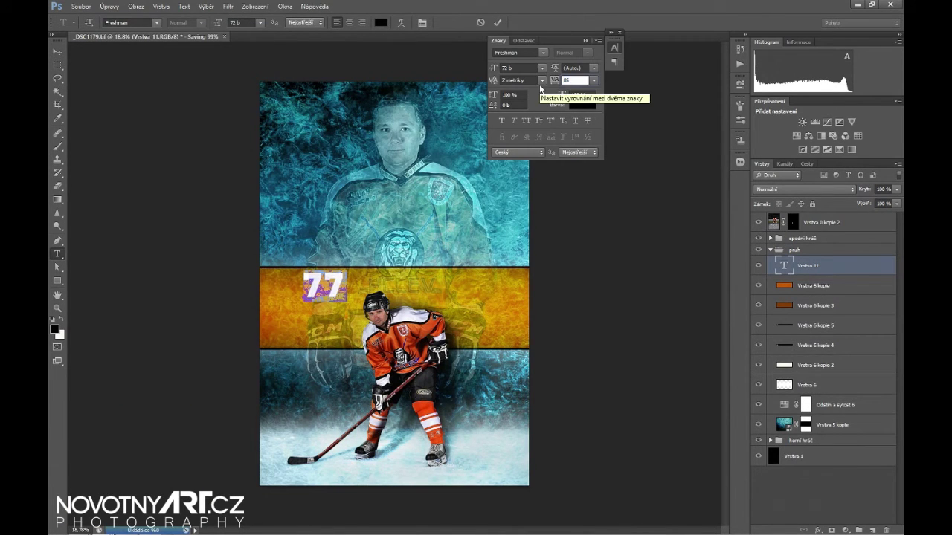
click(58, 52)
key(ctrl+t)
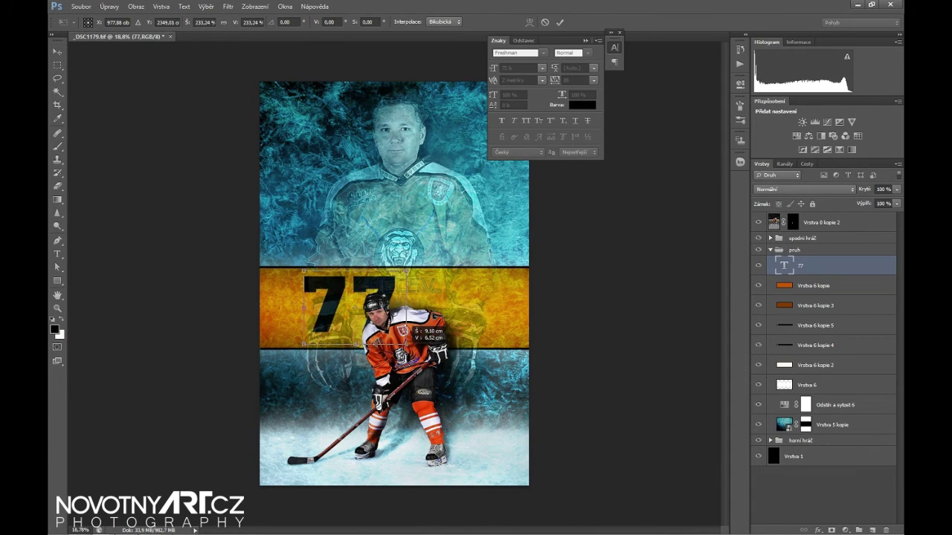
drag(402, 320, 446, 351)
drag(401, 302, 357, 295)
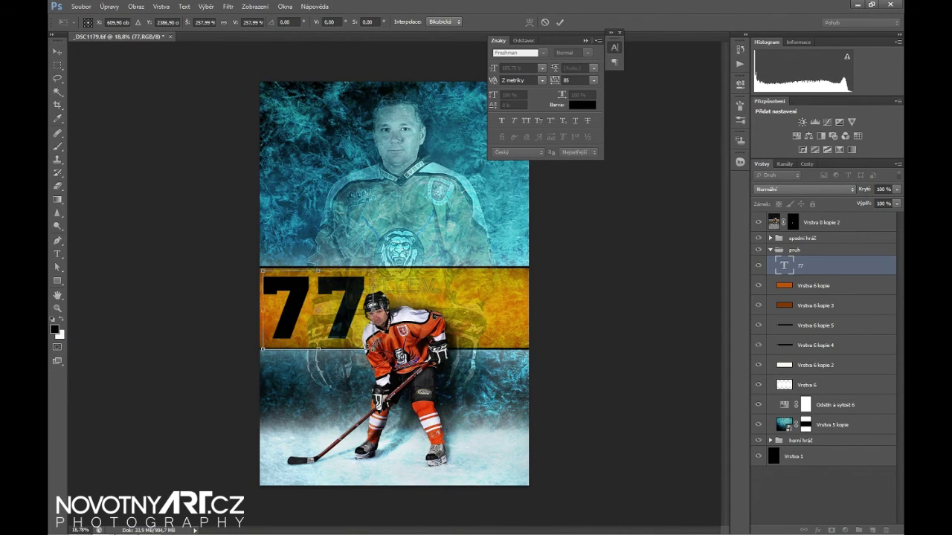
key(Escape)
Rasterize the 77 text layer and give it a thickened outline Stroke layer style
right_click(803, 265)
click(790, 261)
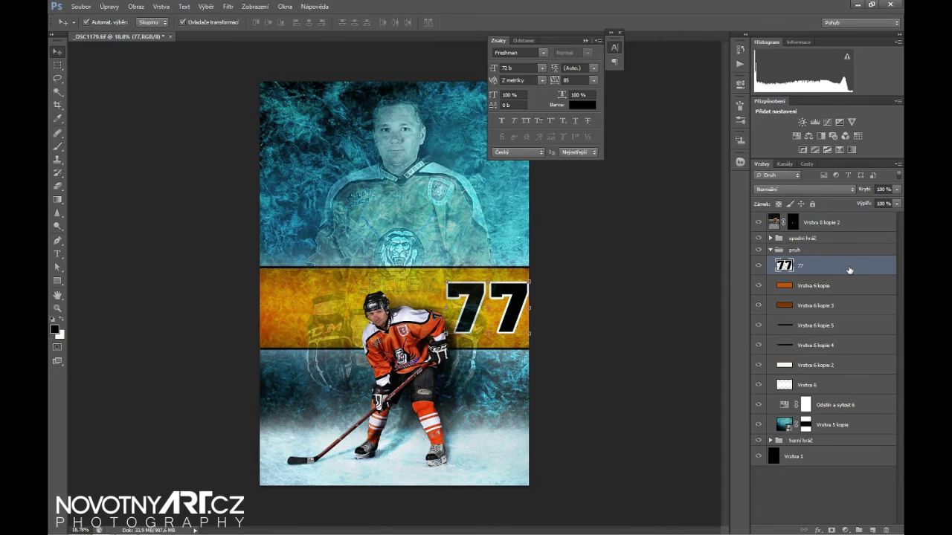
double_click(844, 267)
click(602, 354)
drag(702, 310, 707, 313)
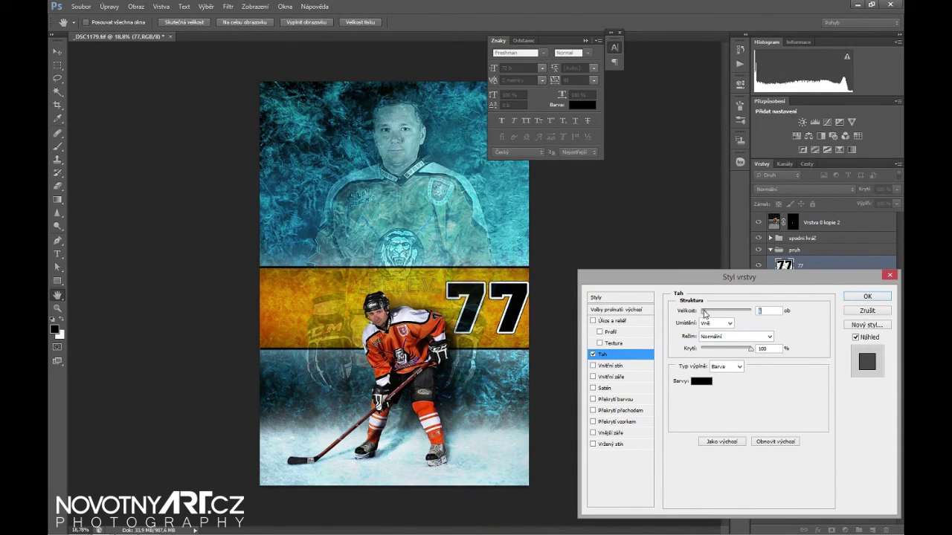
click(866, 296)
Fade the 77 to about 30% opacity and drag the lion logo onto the band
key(3)
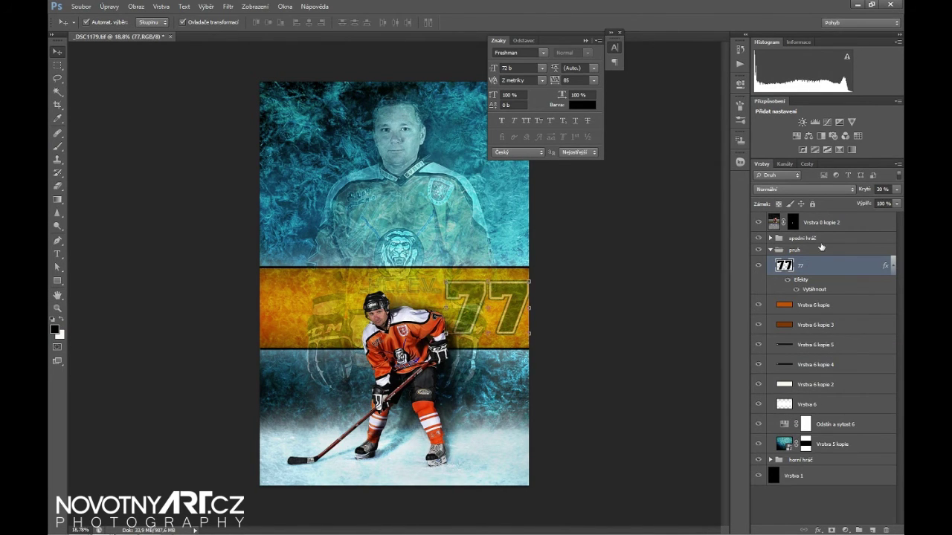
click(897, 189)
drag(862, 202, 867, 204)
mouse_move(431, 260)
mouse_down()
mouse_move(312, 305)
mouse_move(342, 278)
mouse_move(325, 304)
mouse_up()
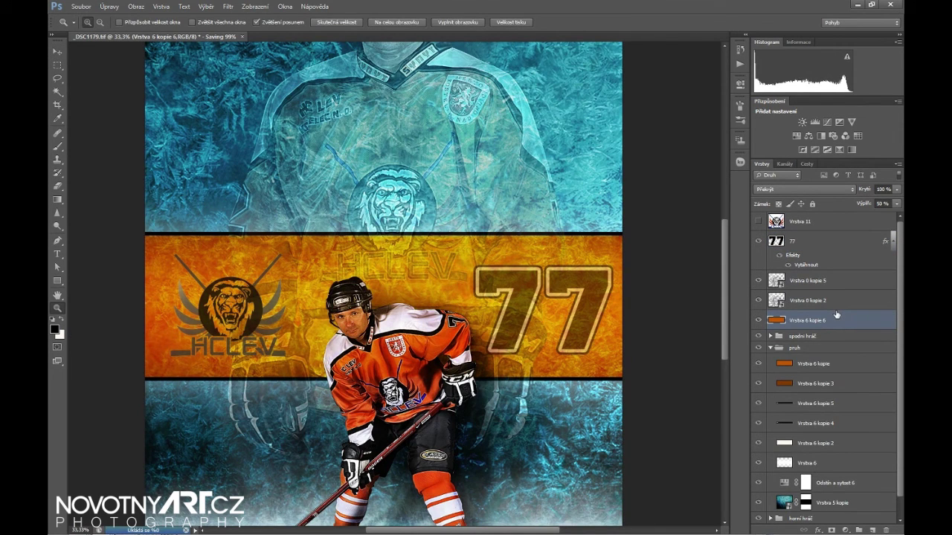
Check the orange band colour layer by hiding and reshowing it, and set the 77 to 50% opacity
click(758, 320)
click(759, 321)
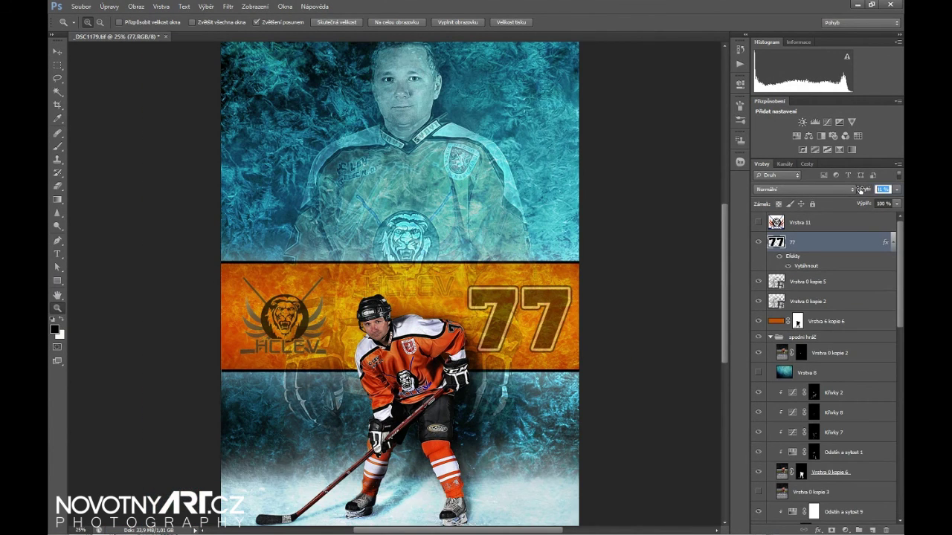
text(50)
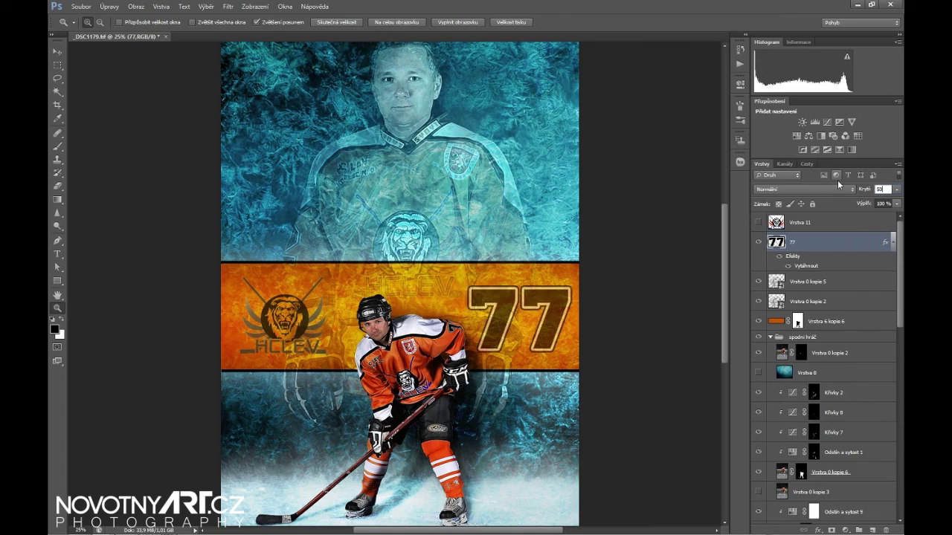